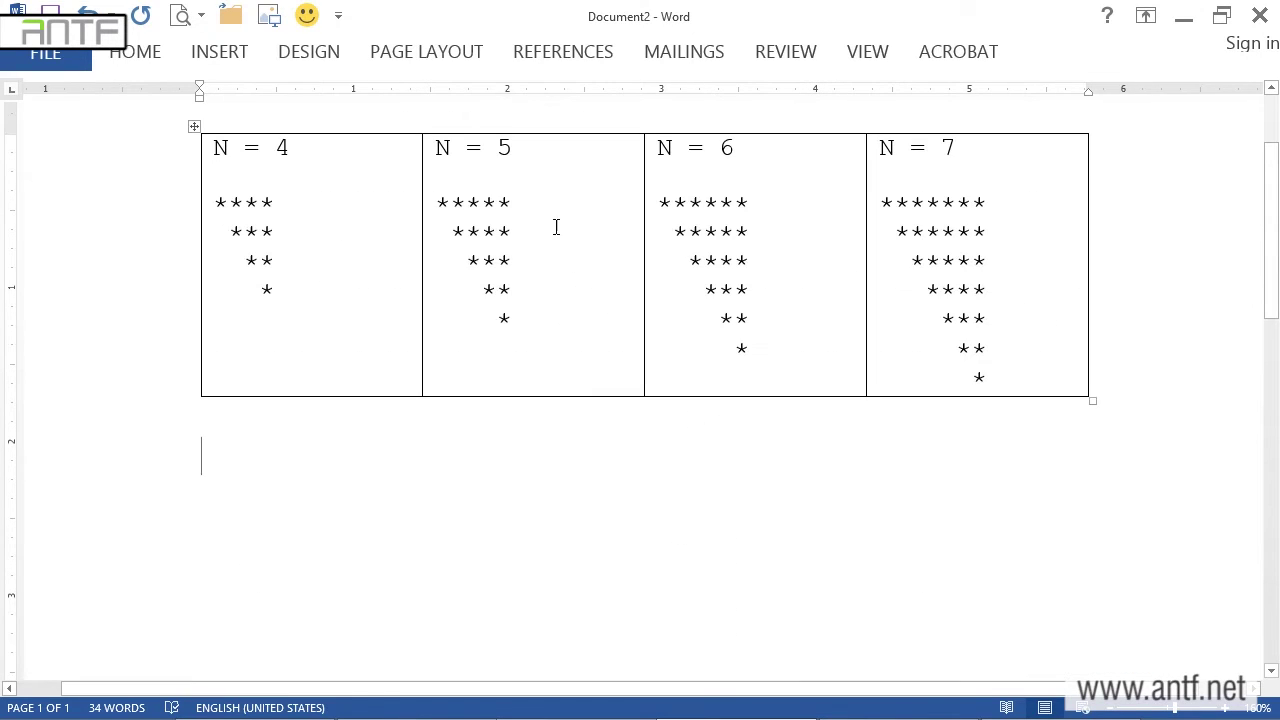
- Copy the N = 5 star pattern and paste it below the table
mouse_move(436, 203)
left_mouse_down()
mouse_move(450, 203)
mouse_move(517, 310)
left_mouse_up()
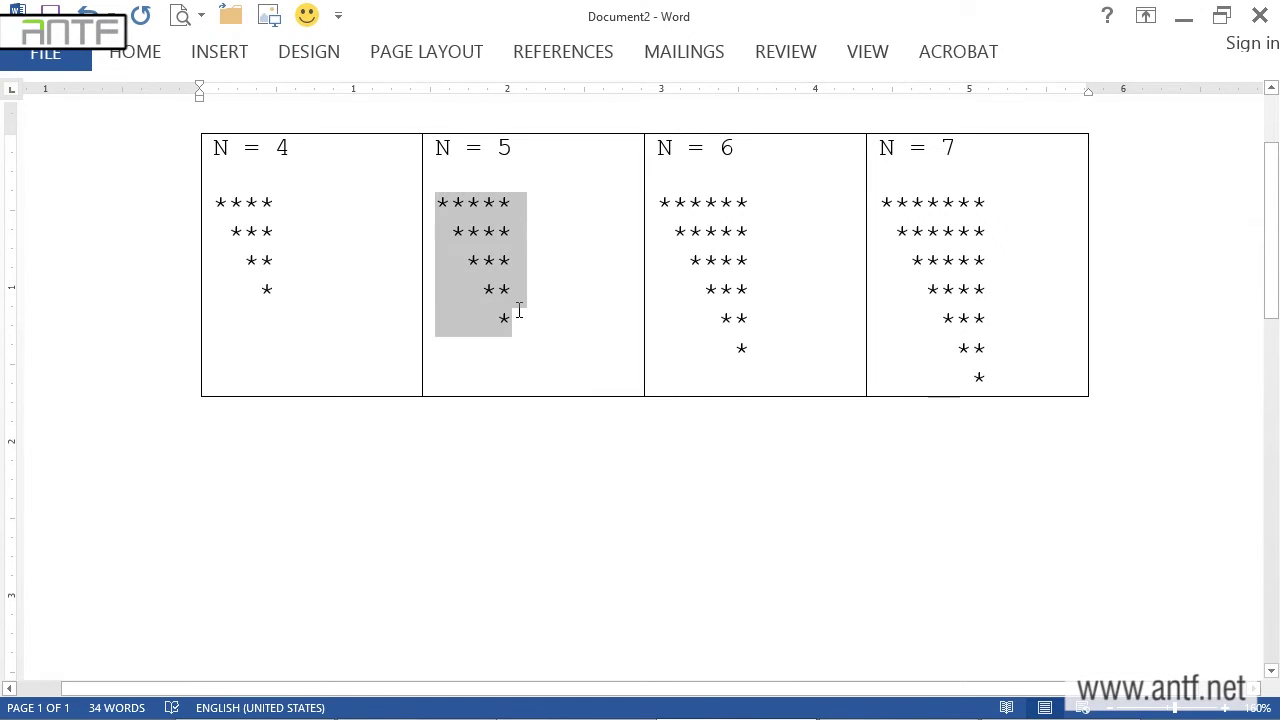
key("ctrl+c")
left_click(623, 440)
key("ctrl+v")
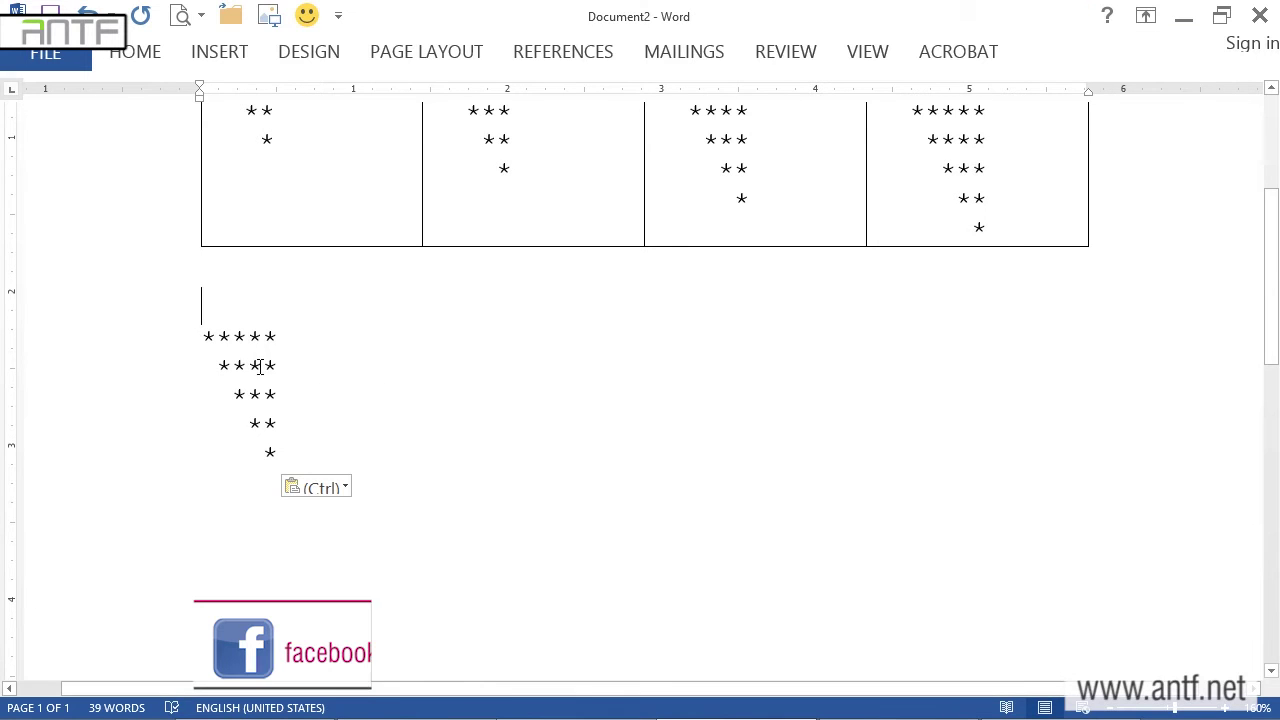
- Replace the leading spaces of rows two to five with -, --, --- and ---- dashes
left_click(218, 366)
key("shift+Home")
type("-")
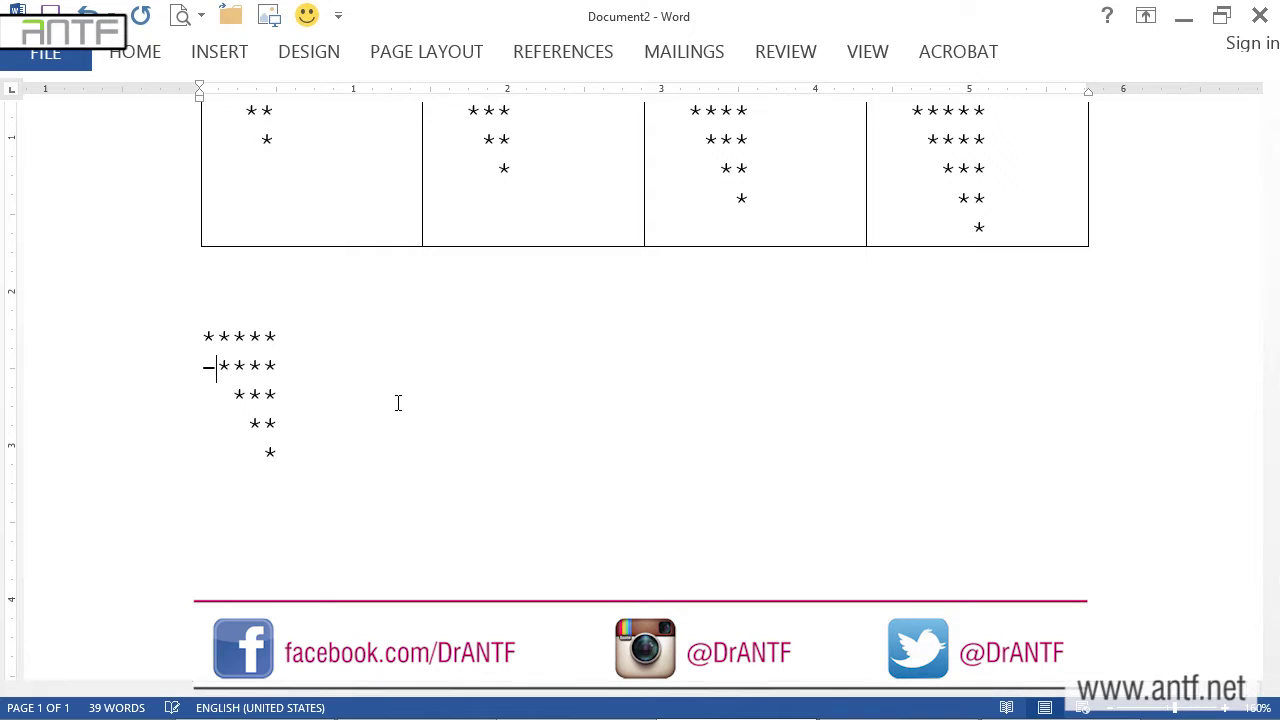
key("shift+Home")
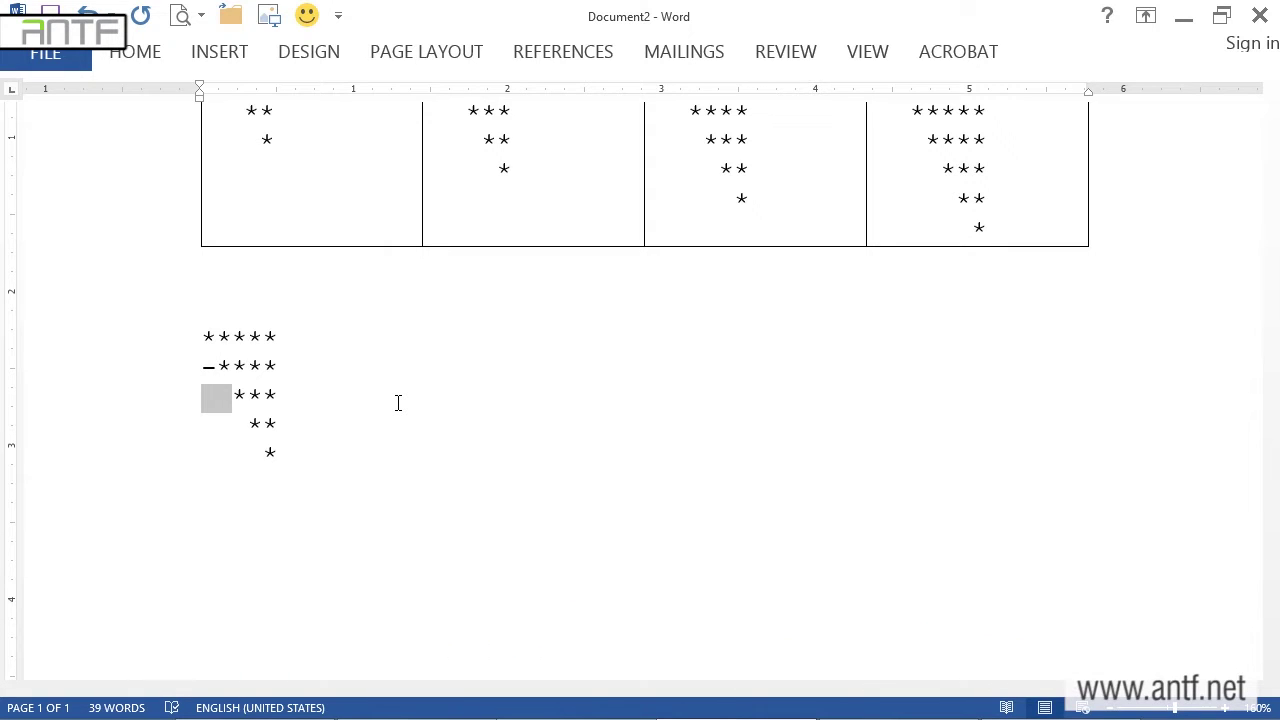
type("--")
key("shift+Left")
key("shift+Left")
key("shift+Left")
type("---")
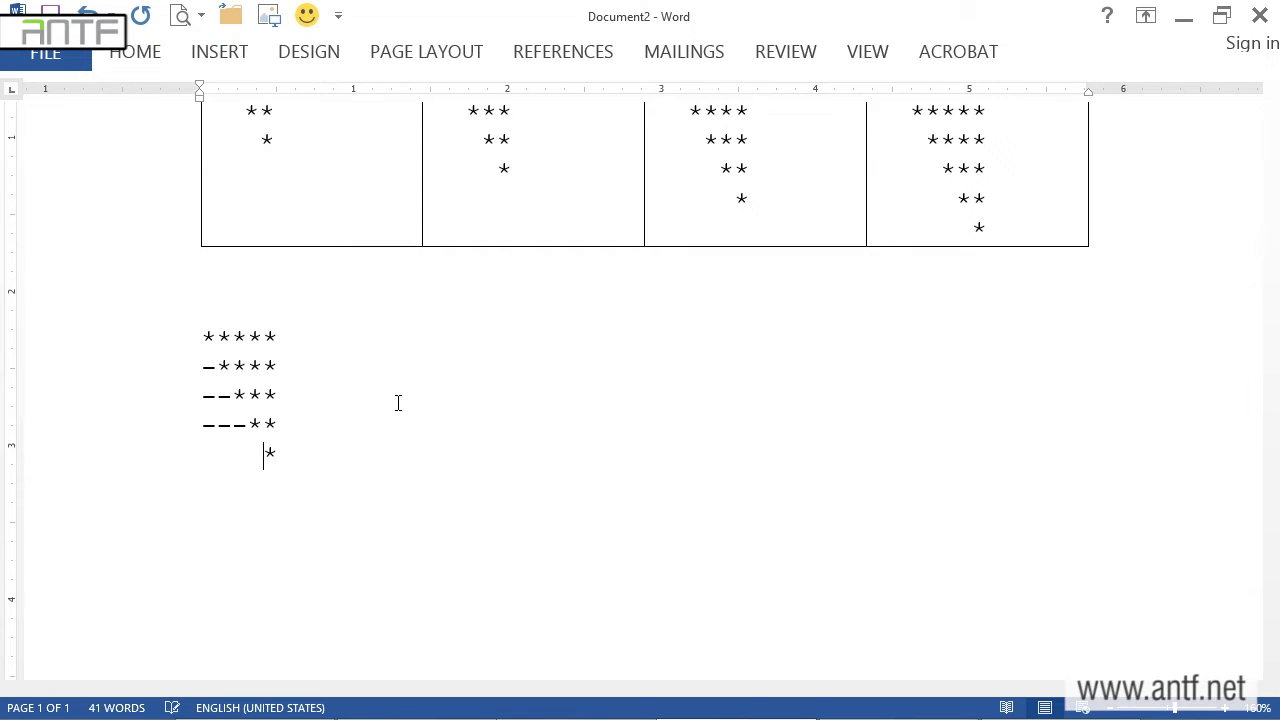
key("shift+Left")
key("shift+Left")
key("shift+Left")
key("shift+Left")
type("----")
- Type the headings Sp, Str, N, i above the pattern and 0 under Sp on row one
key("Up")
key("Up")
key("Up")
type("Sp")
type("   Str")
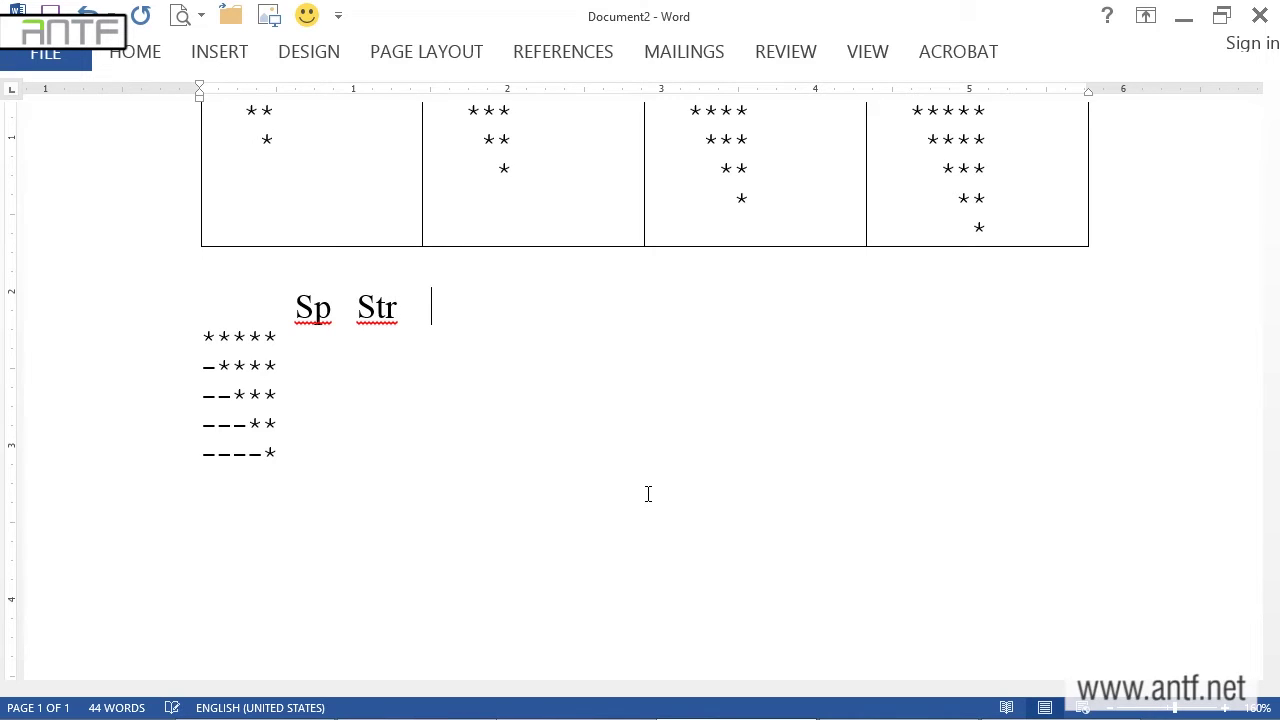
type("    N    ")
type("i")
key("Down")
type("0")
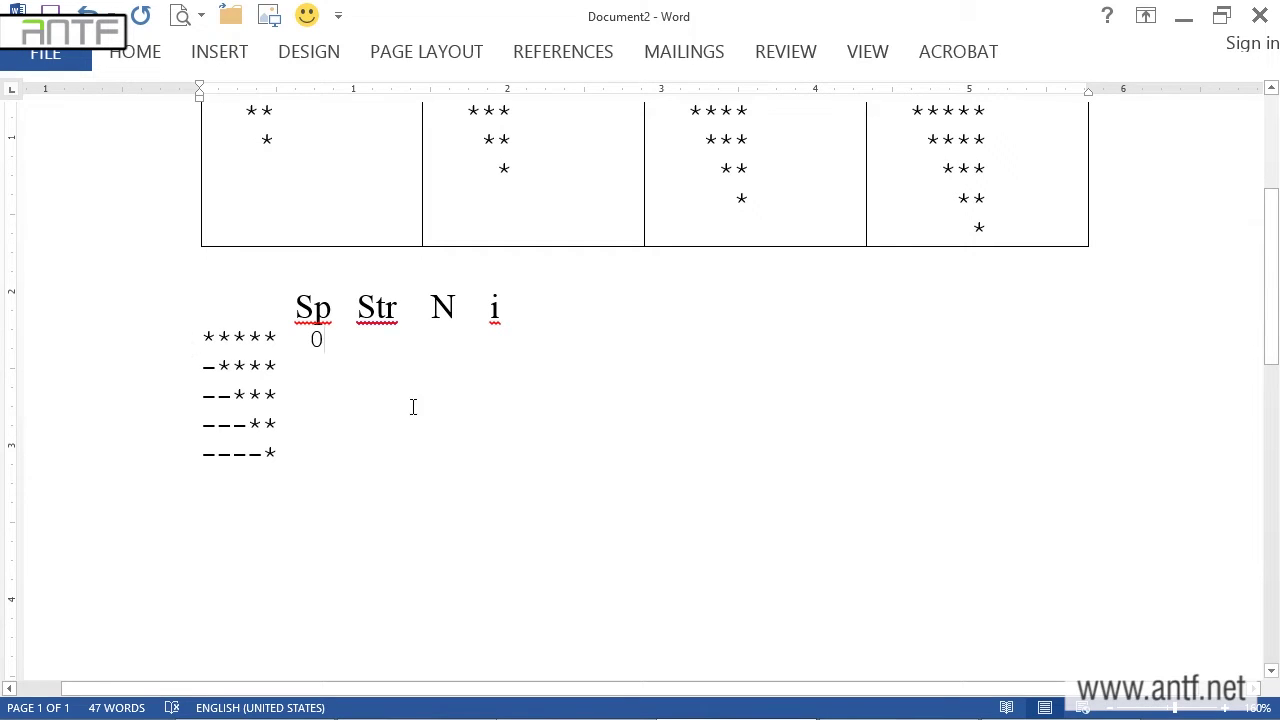
- Enter row one's values 5, 5, 0 and row two's values 1, 4, 5
key("Tab")
type("5")
key("Tab")
type("5 0")
key("Down")
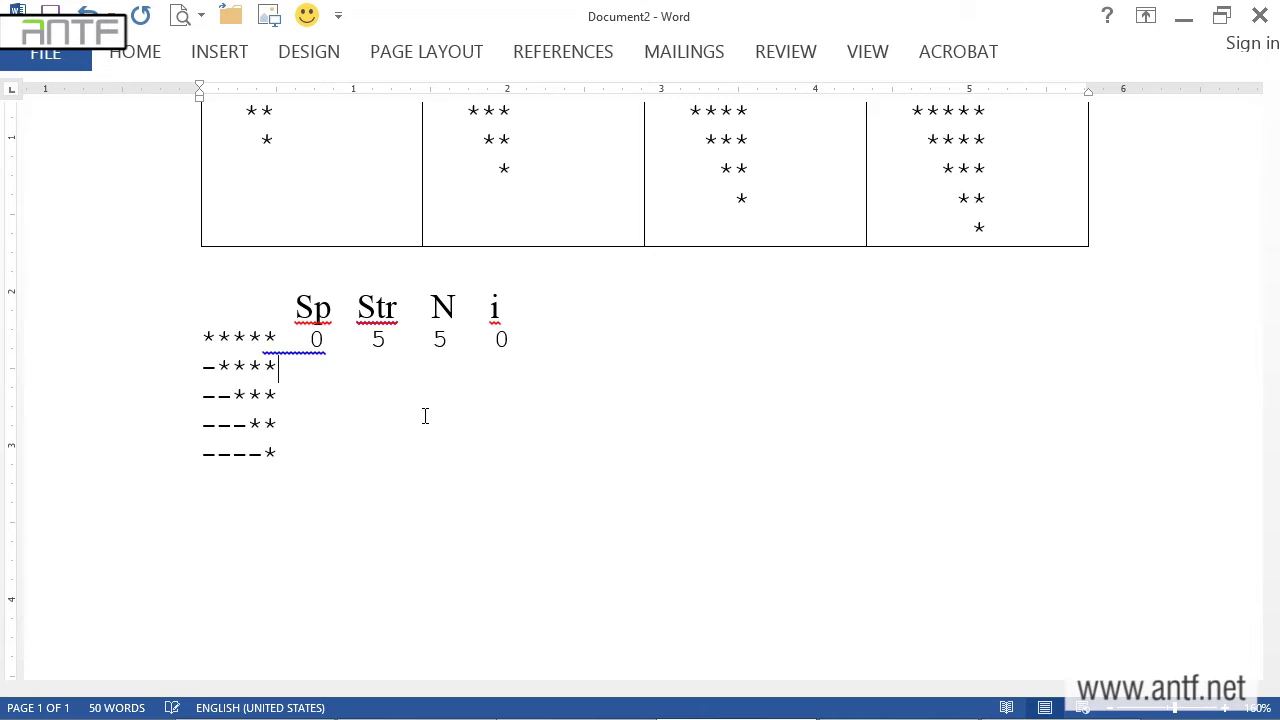
type("1")
key("Tab")
type("4")
key("Tab")
type("5")
- Fill the remaining rows, such as 2 3 5 2 and 4 1 5 4, removing the stray 5
key("Left")
key("Left")
type("2 ")
type("3 5 2")
key("Down")
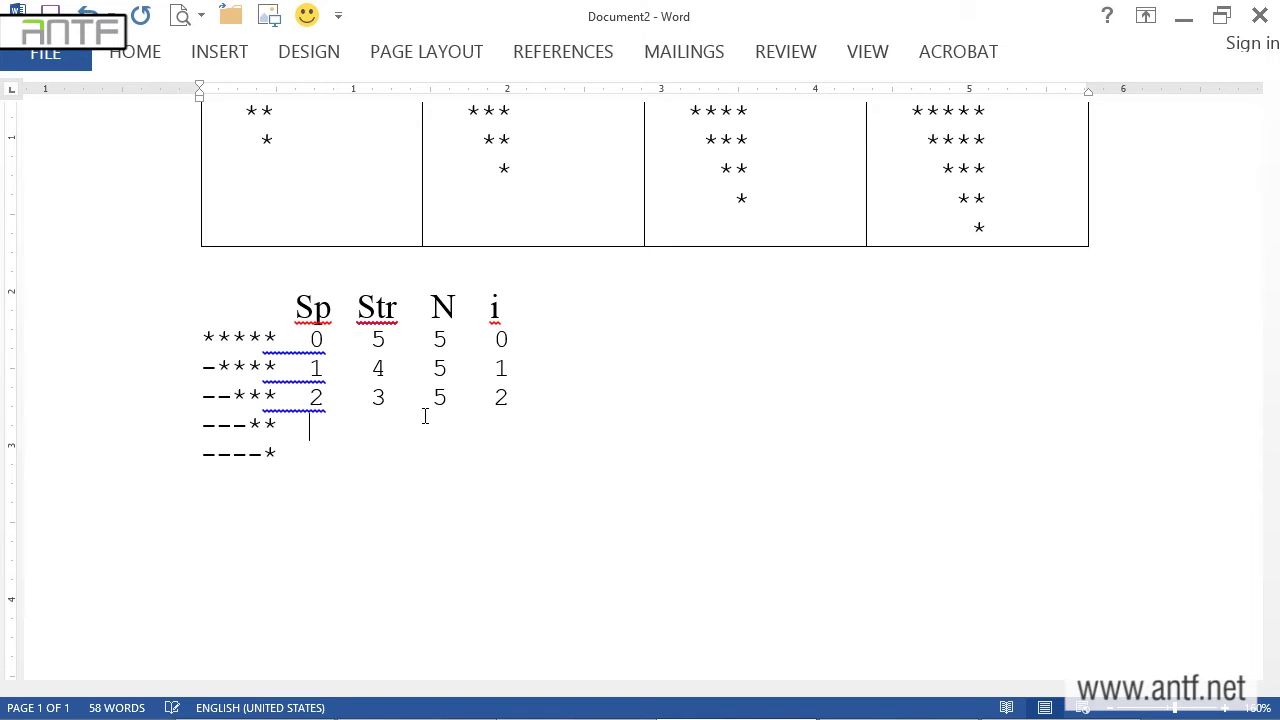
type("2  5  ")
type("3")
key("Down")
type("4 ")
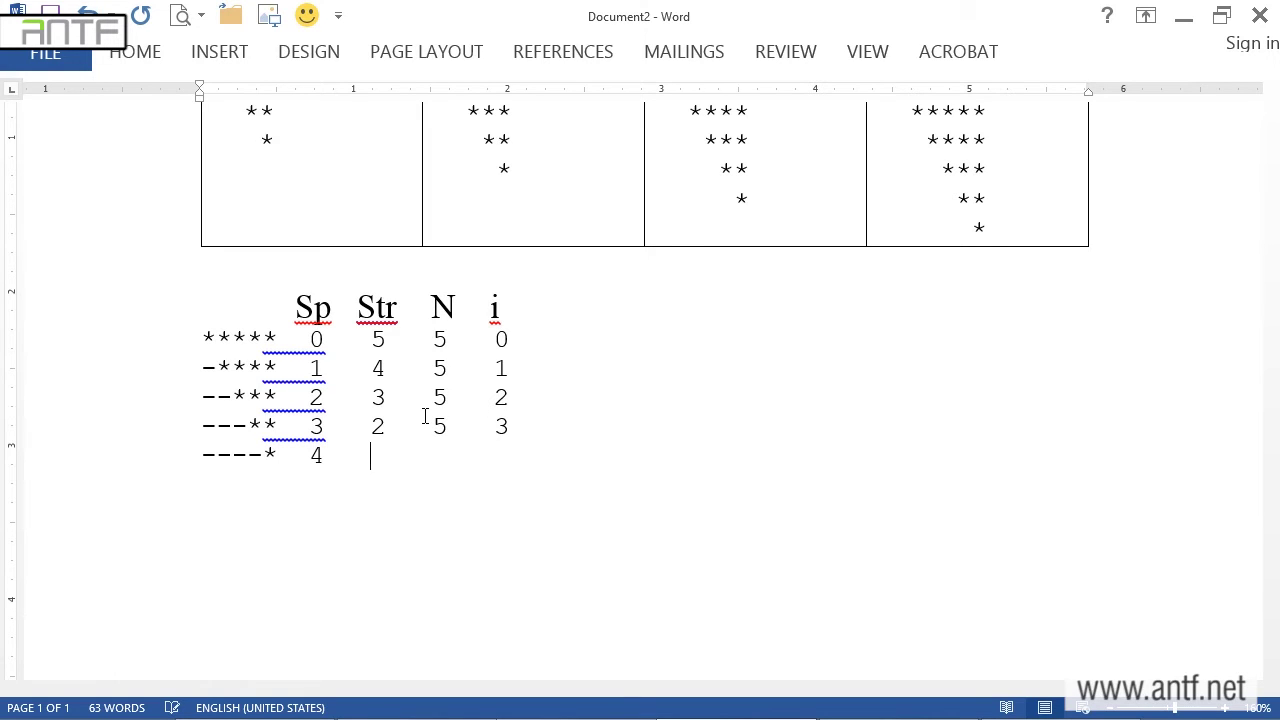
type("1 5 ")
type("45")
key("BackSpace")
key("Return")
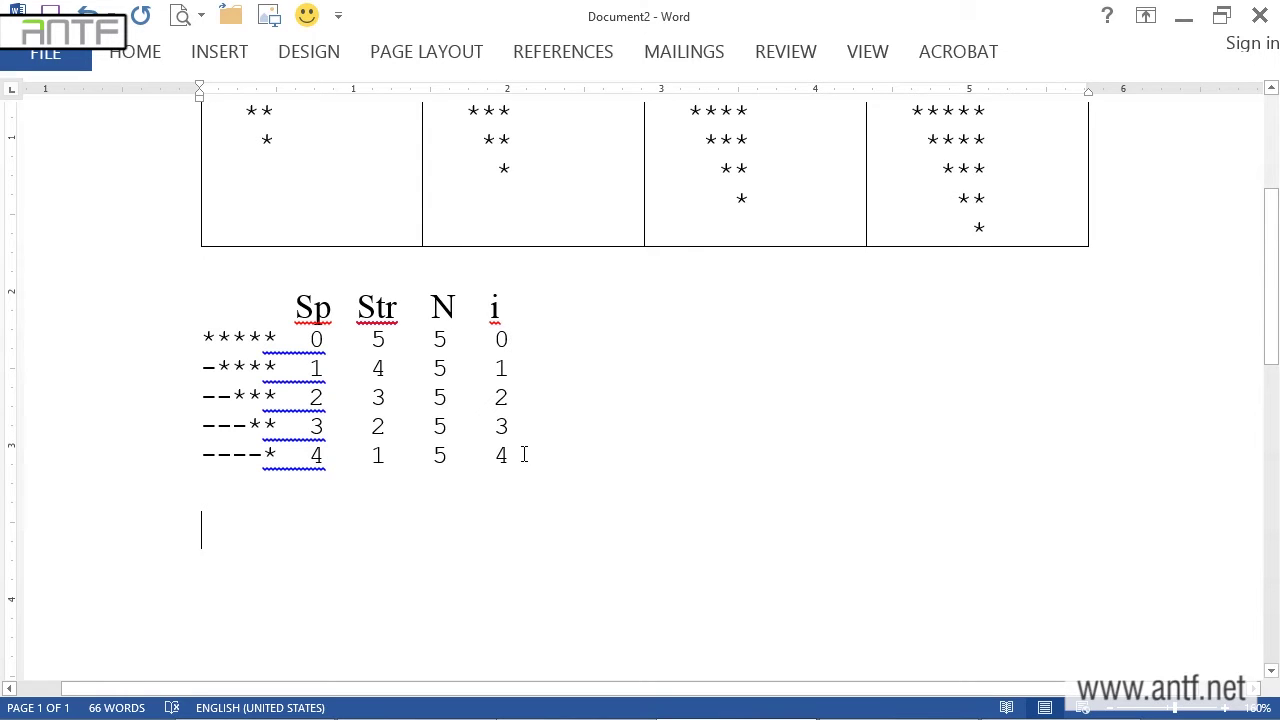
- Type 'loop(i) print(sp)' below the value rows and highlight row one's Str value 5
type("loop")
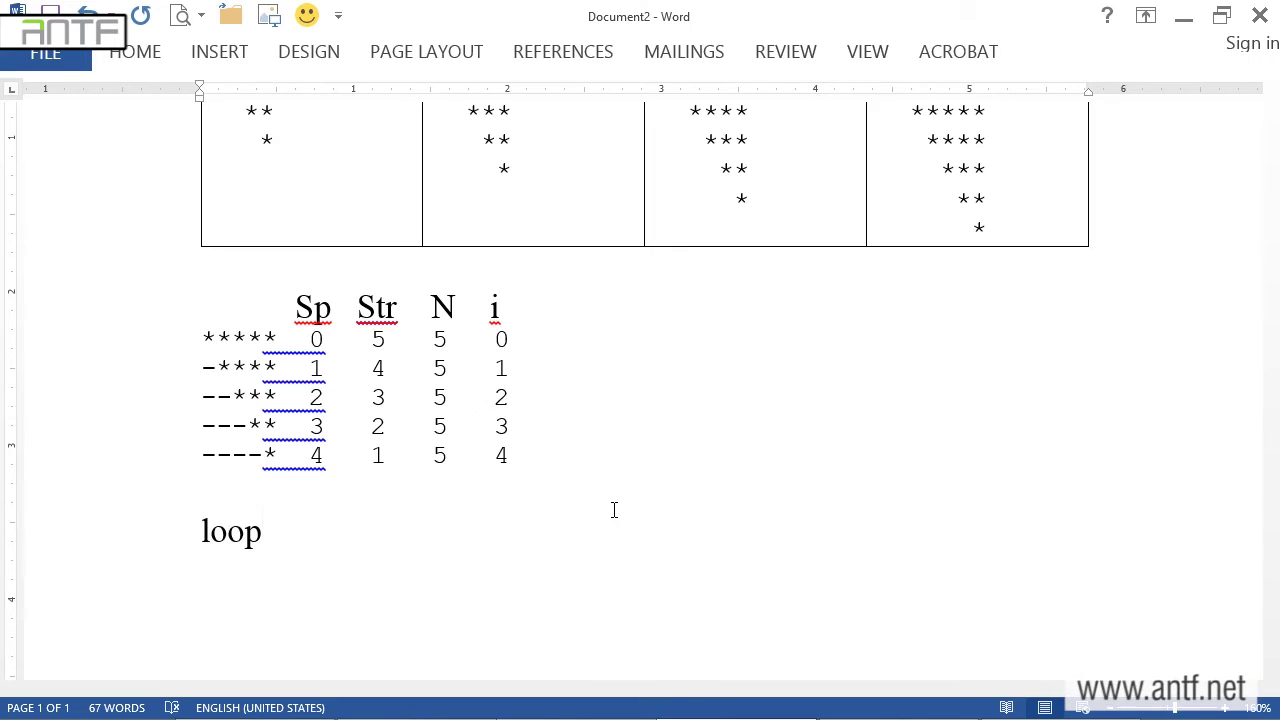
type("(i) p")
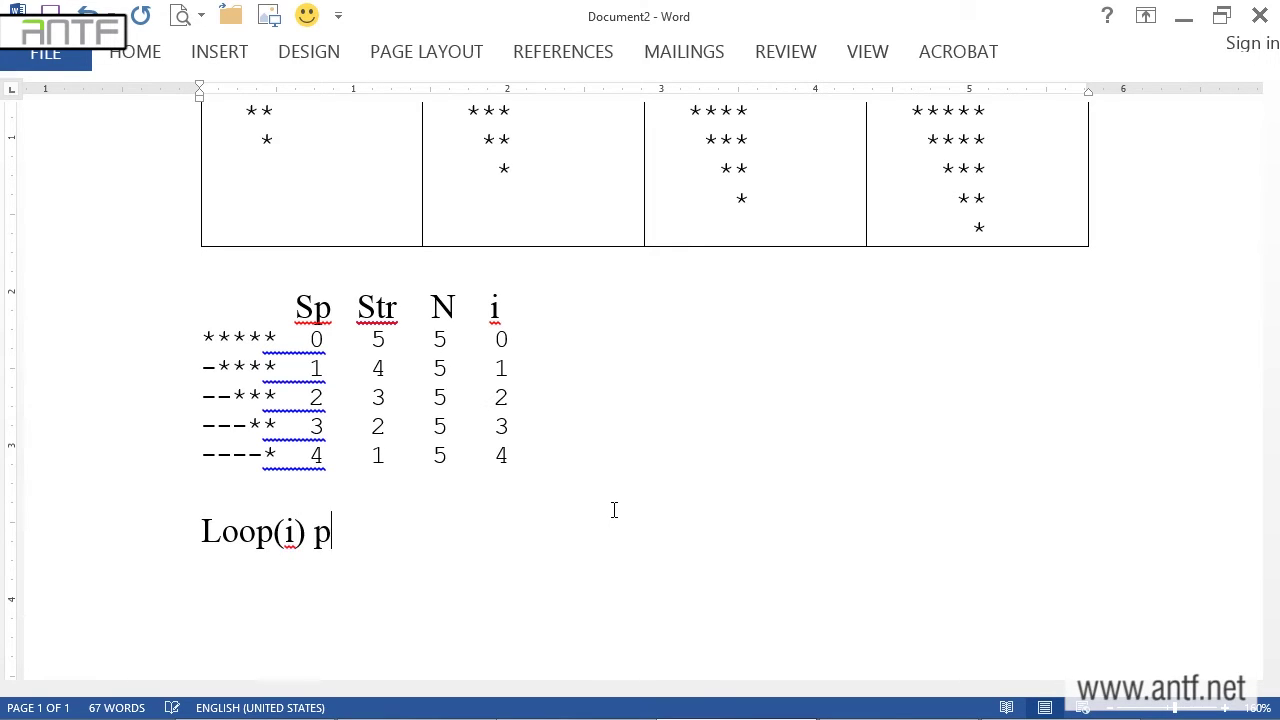
type("rint(sp)")
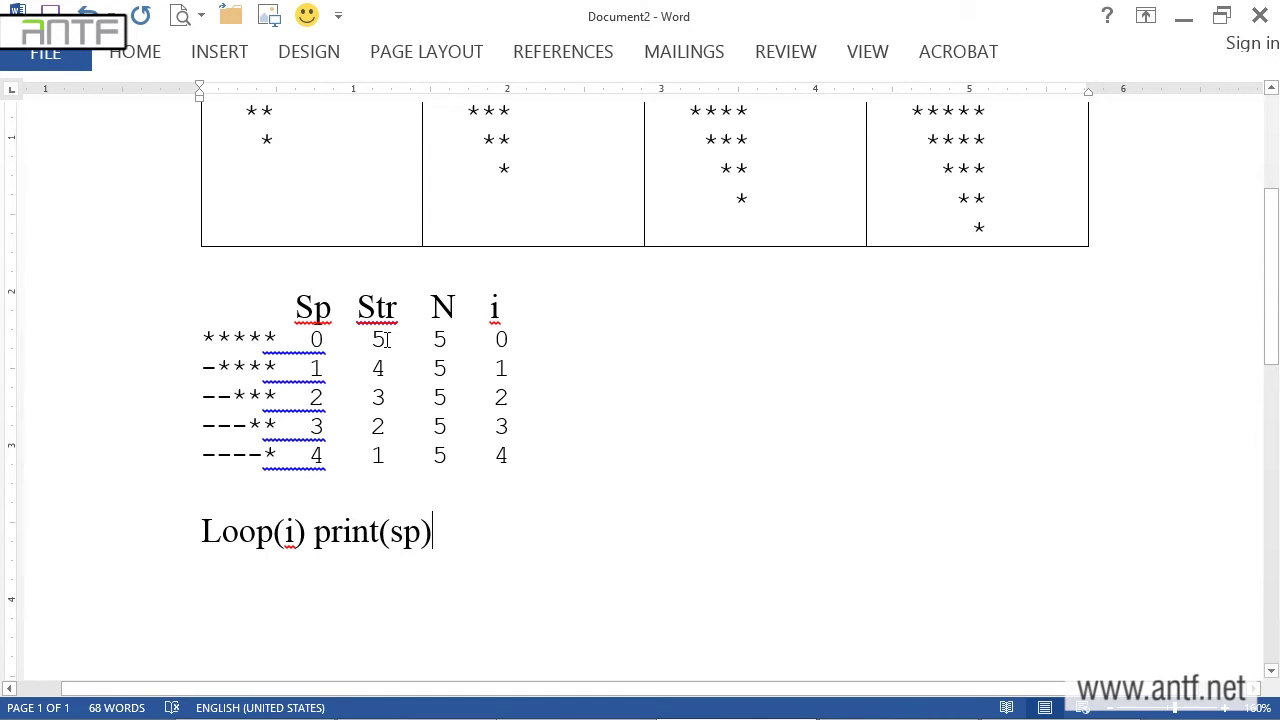
double_click(379, 340)
left_click(445, 340)
double_click(437, 370)
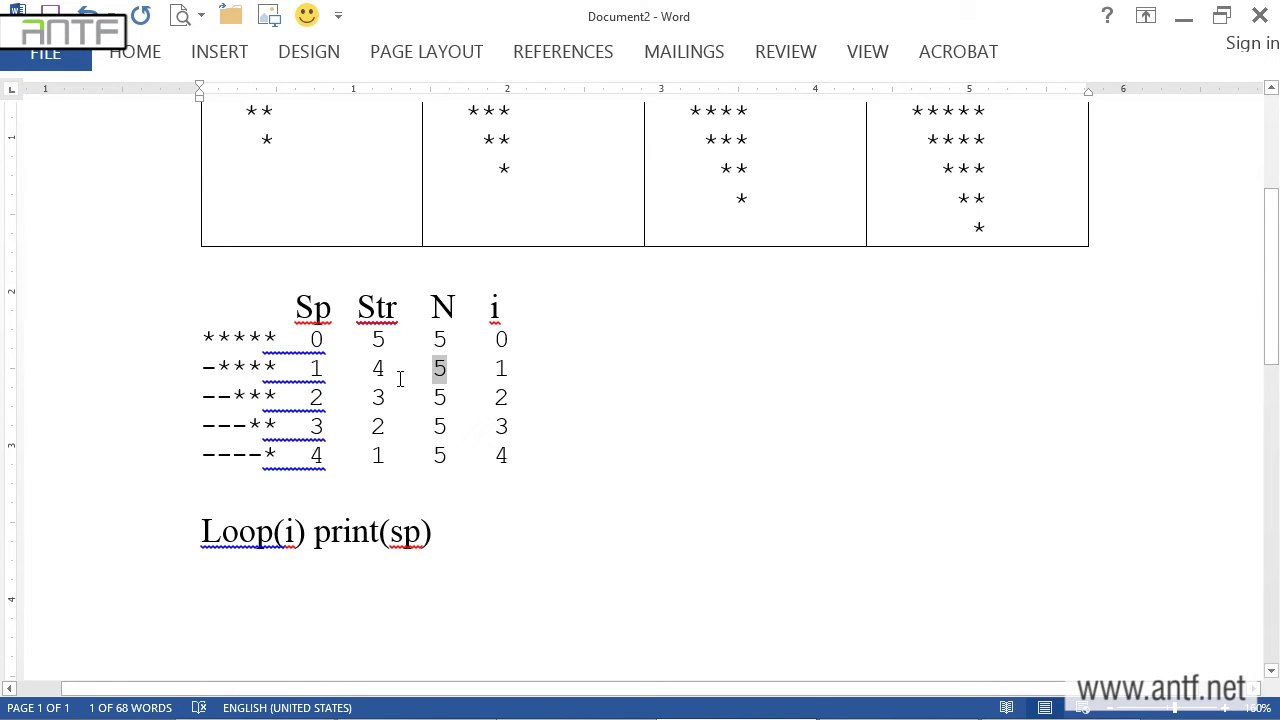
double_click(434, 398)
double_click(439, 340)
left_click(495, 340)
double_click(384, 340)
double_click(440, 369)
double_click(501, 369)
double_click(381, 369)
double_click(439, 398)
double_click(500, 398)
double_click(380, 398)
double_click(440, 339)
double_click(495, 306)
- Add the lines Loop(n-i) print(*) and print(\n) below Loop(i) print(sp)
left_click(437, 591)
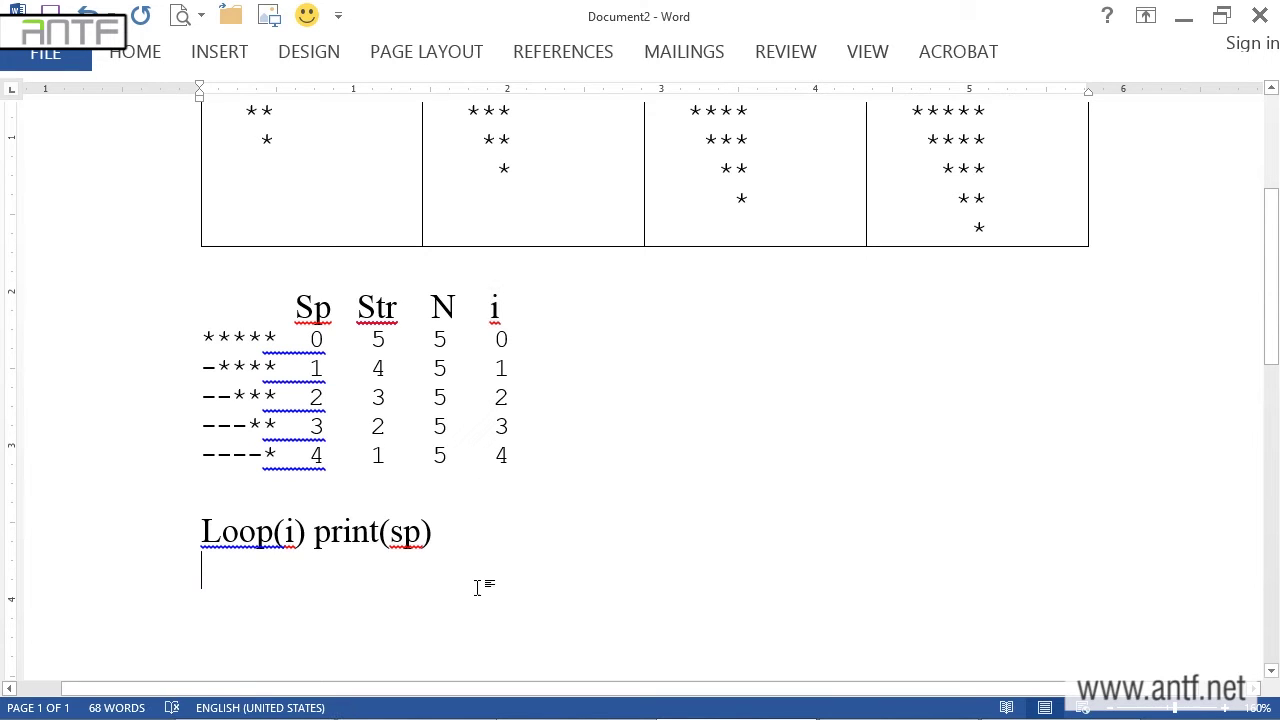
type("Loop(")
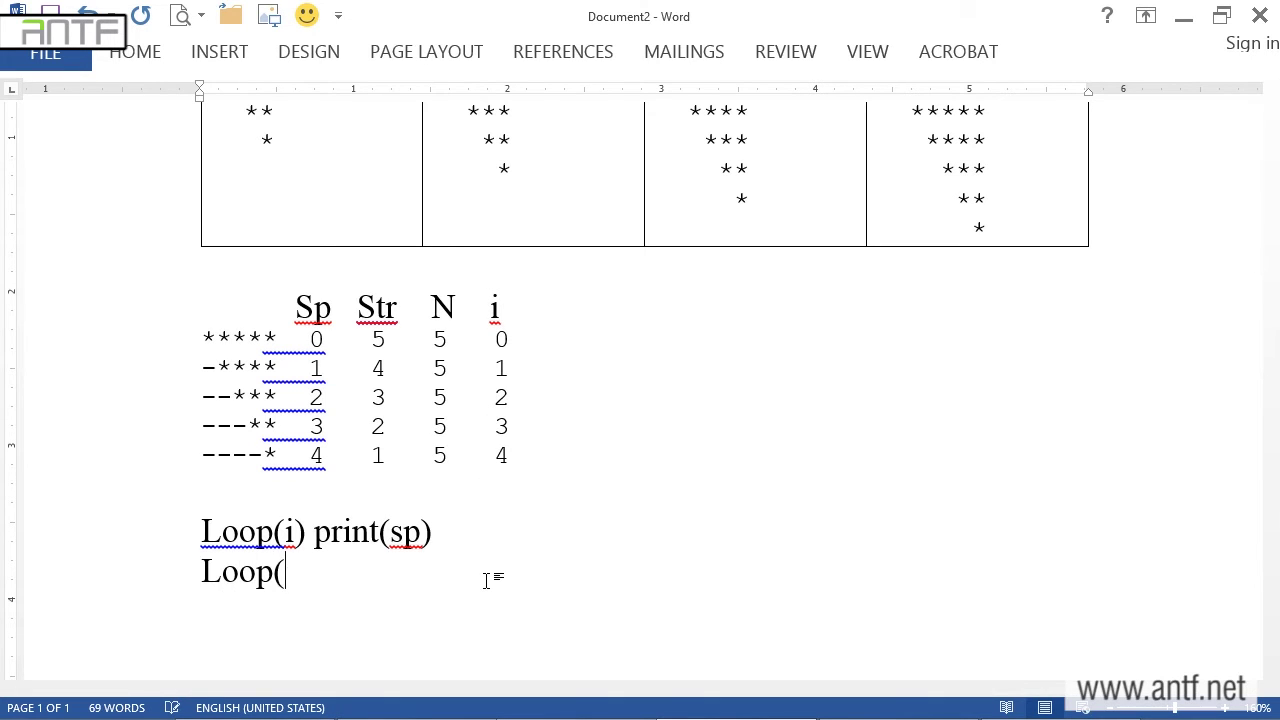
type("n-i) peit")
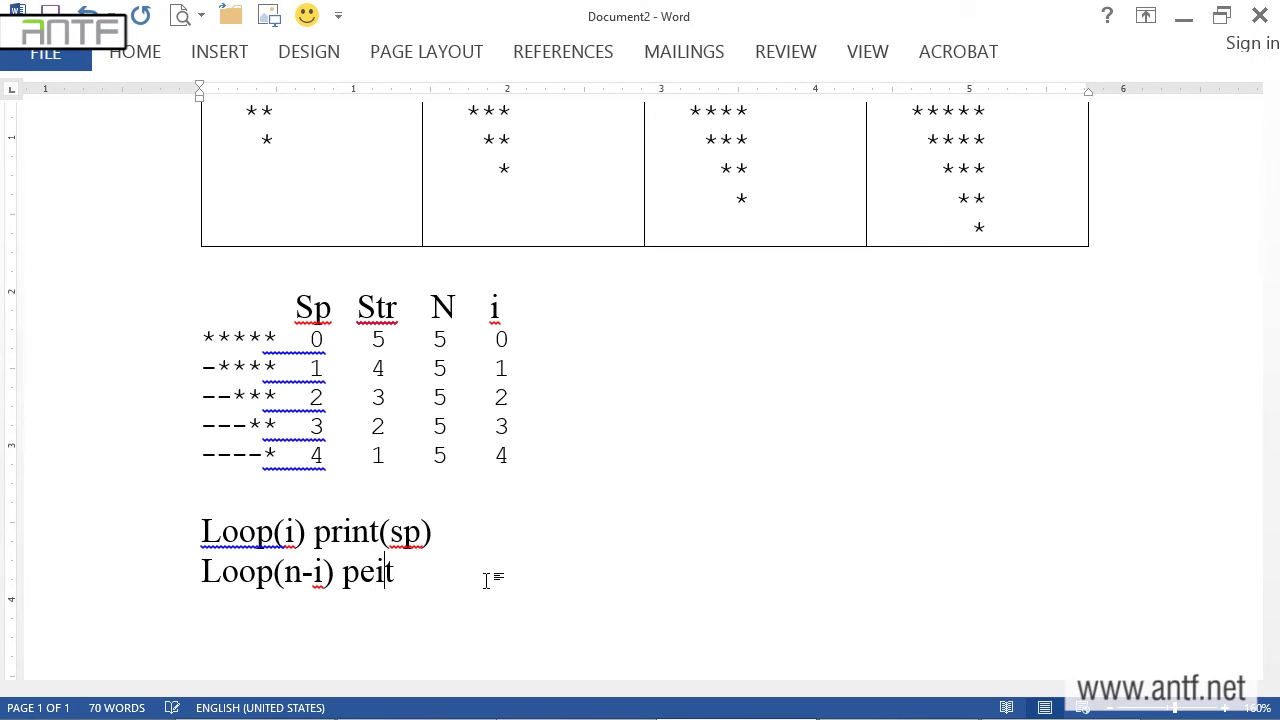
key("BackSpace")
key("BackSpace")
key("BackSpace")
type("rint(*)")
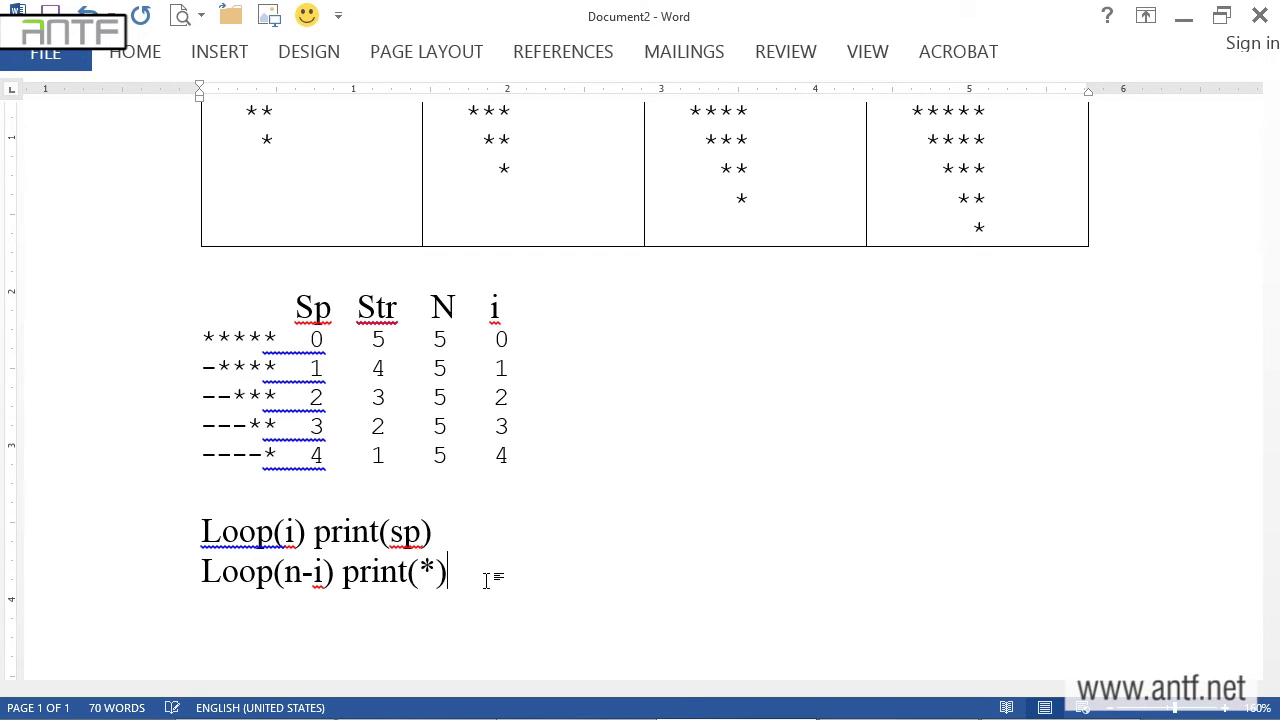
key("Return")
type("print")
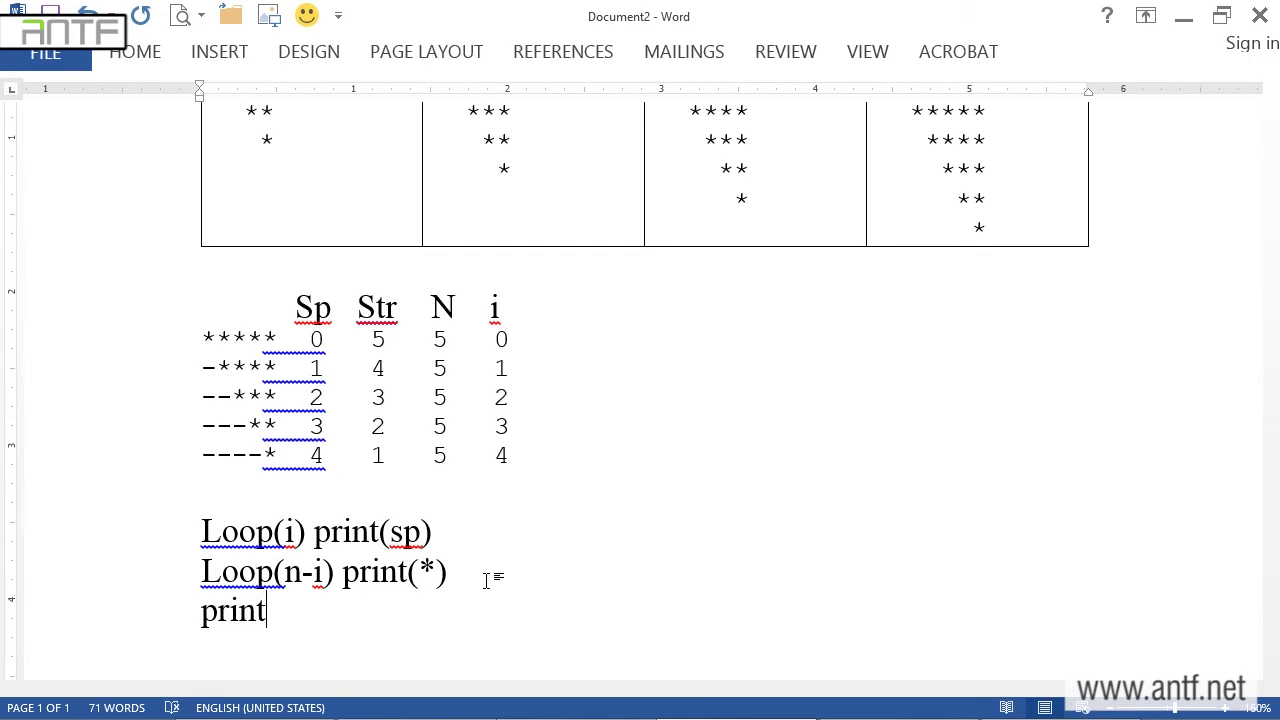
type("(\\n)")
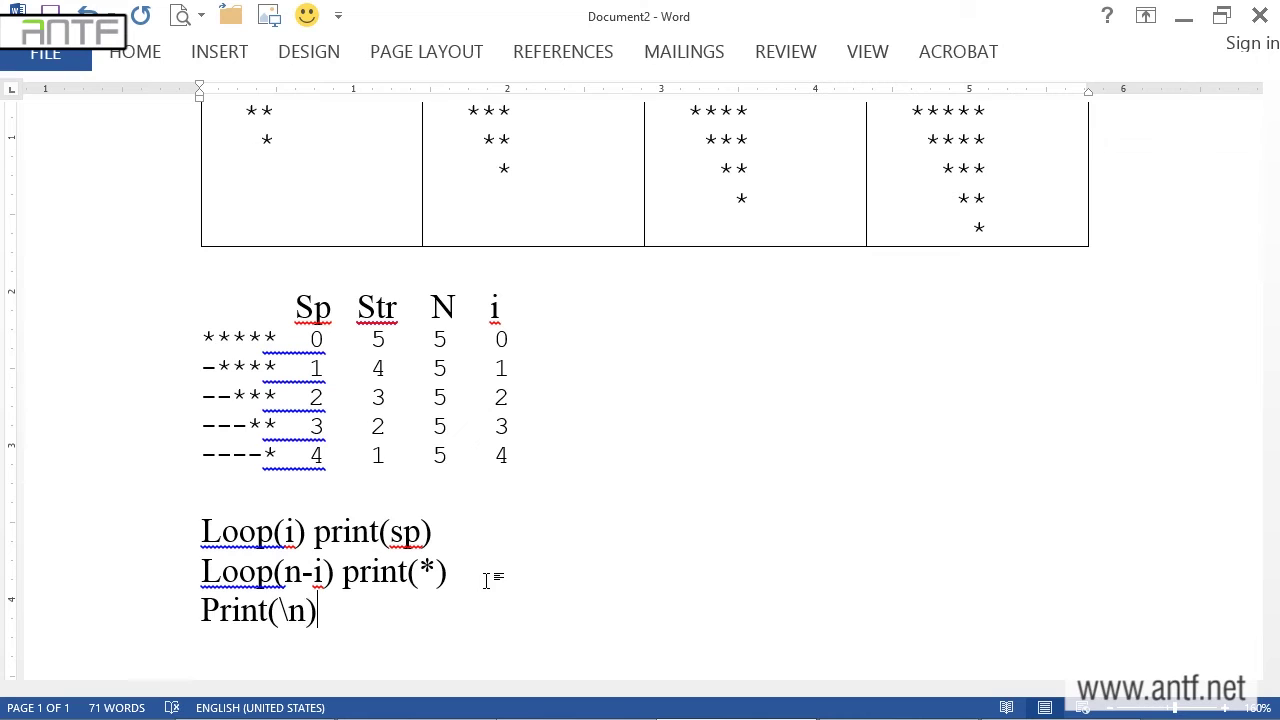
- Compare the pseudocode with the first star row and insert a blank line above it
left_click_drag(167, 516, 194, 609)
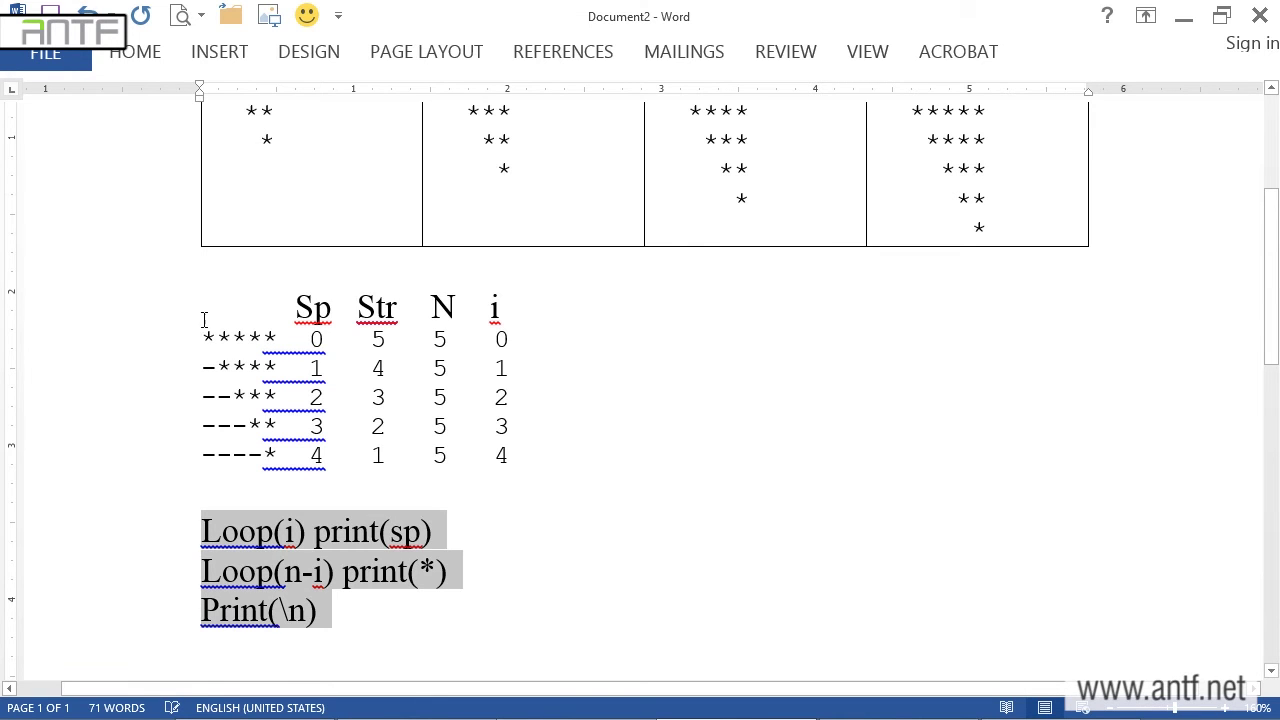
left_click_drag(198, 338, 276, 338)
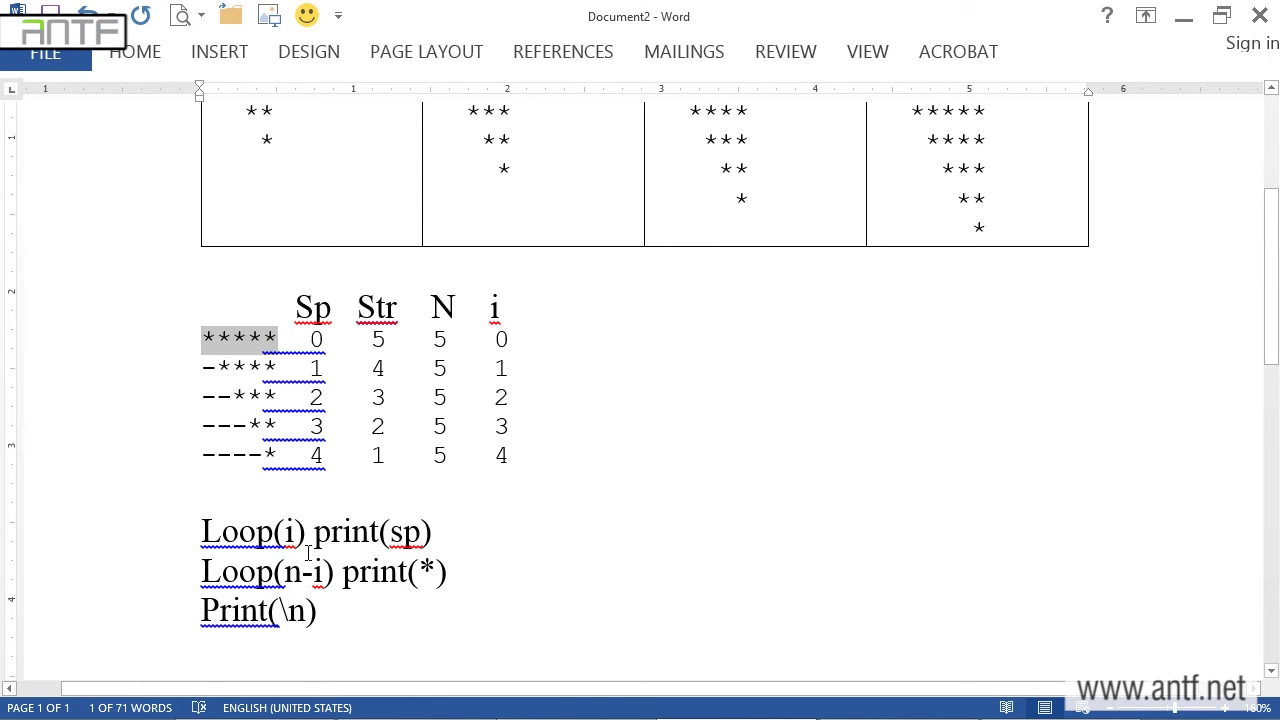
left_click(307, 503)
key("Return")
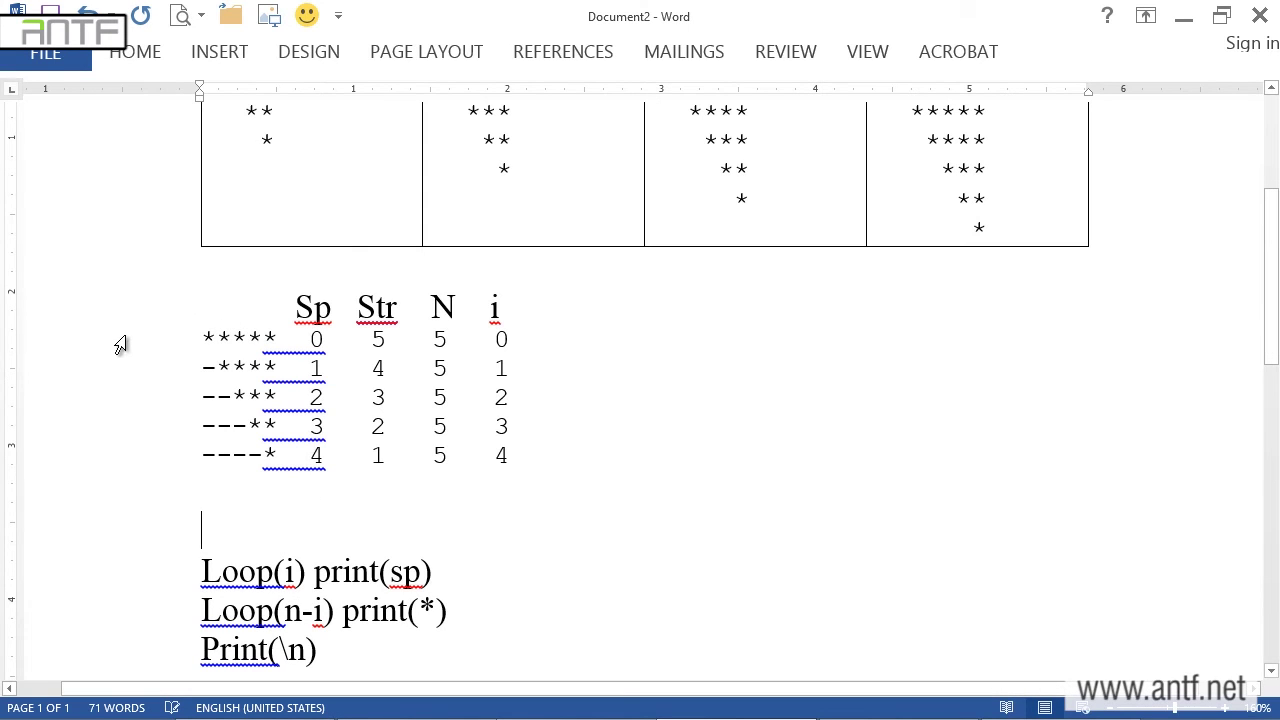
- Wrap the three pseudocode lines in an outer loop(n) { ... } block
left_click_drag(120, 345, 137, 470)
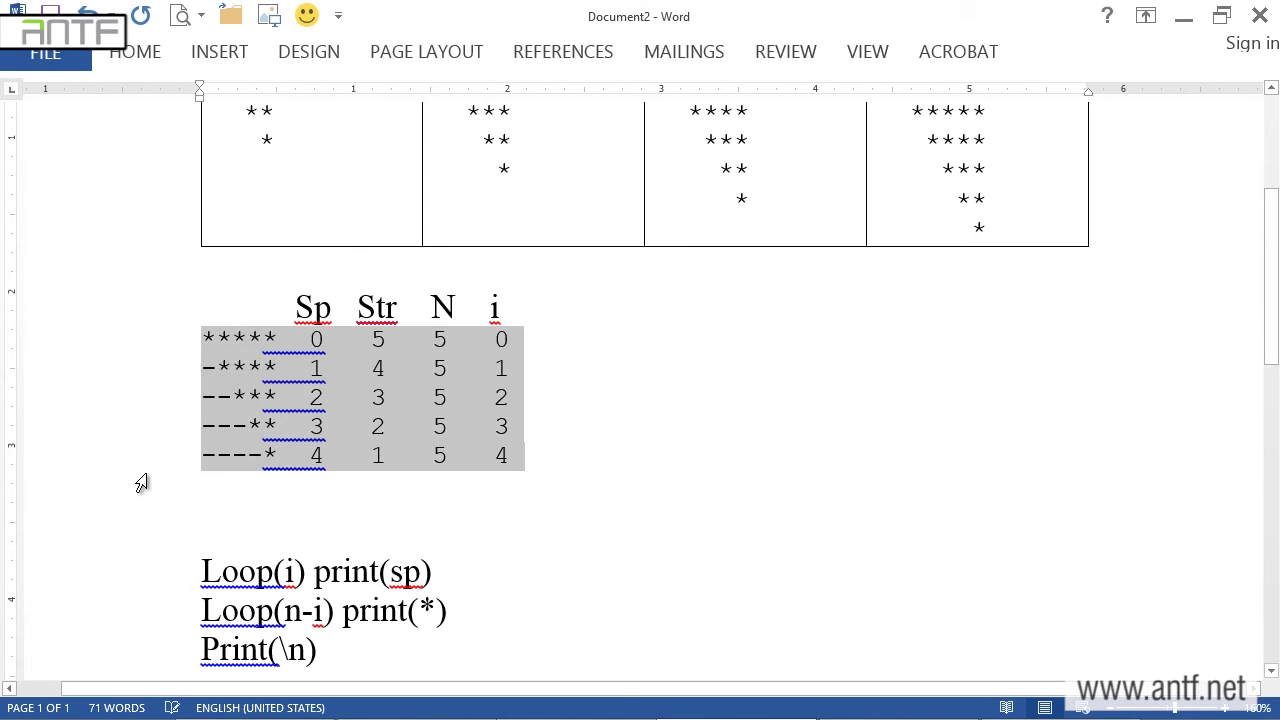
left_click(325, 541)
scroll(491, 529, "down", 2)
type("loop(n)")
key("Return")
type("{")
left_click(343, 540)
key("Return")
type("}")
left_click_drag(343, 540, 450, 505)
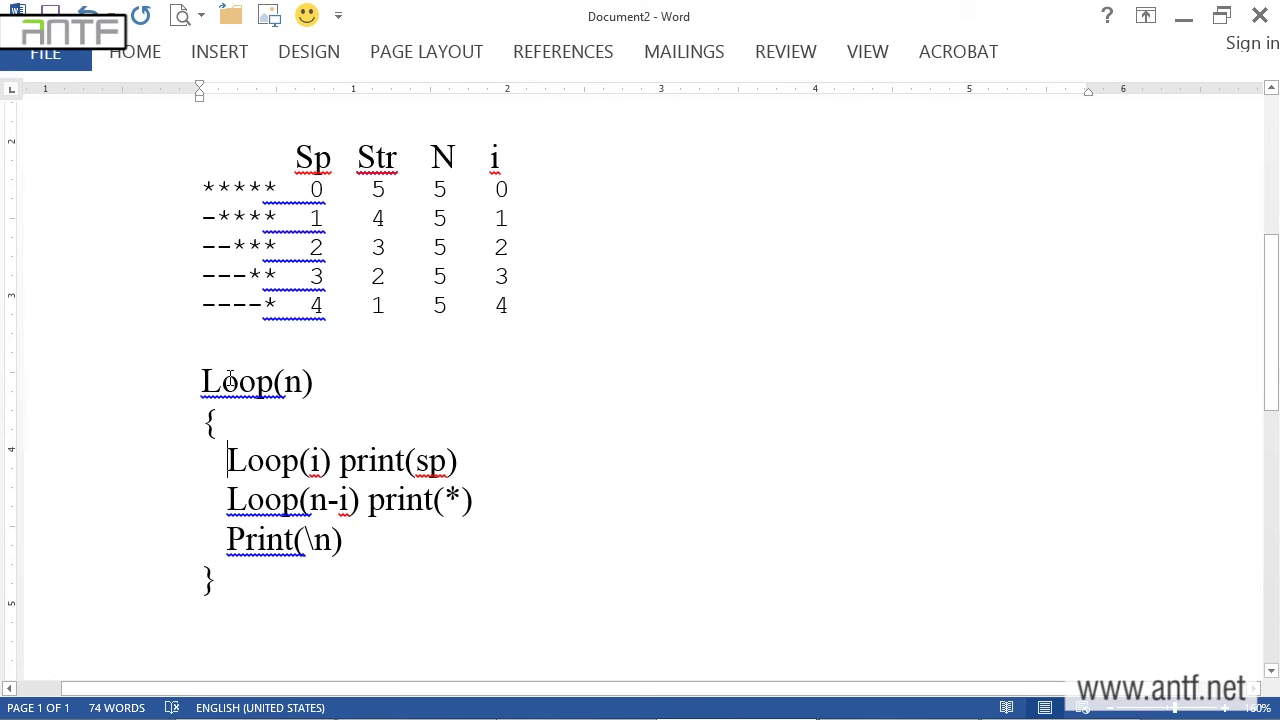
- Walk through Loop(n), i, sp, n-i, * and \n in the pseudocode, then switch to Visual Studio
left_click_drag(202, 381, 256, 381)
double_click(293, 382)
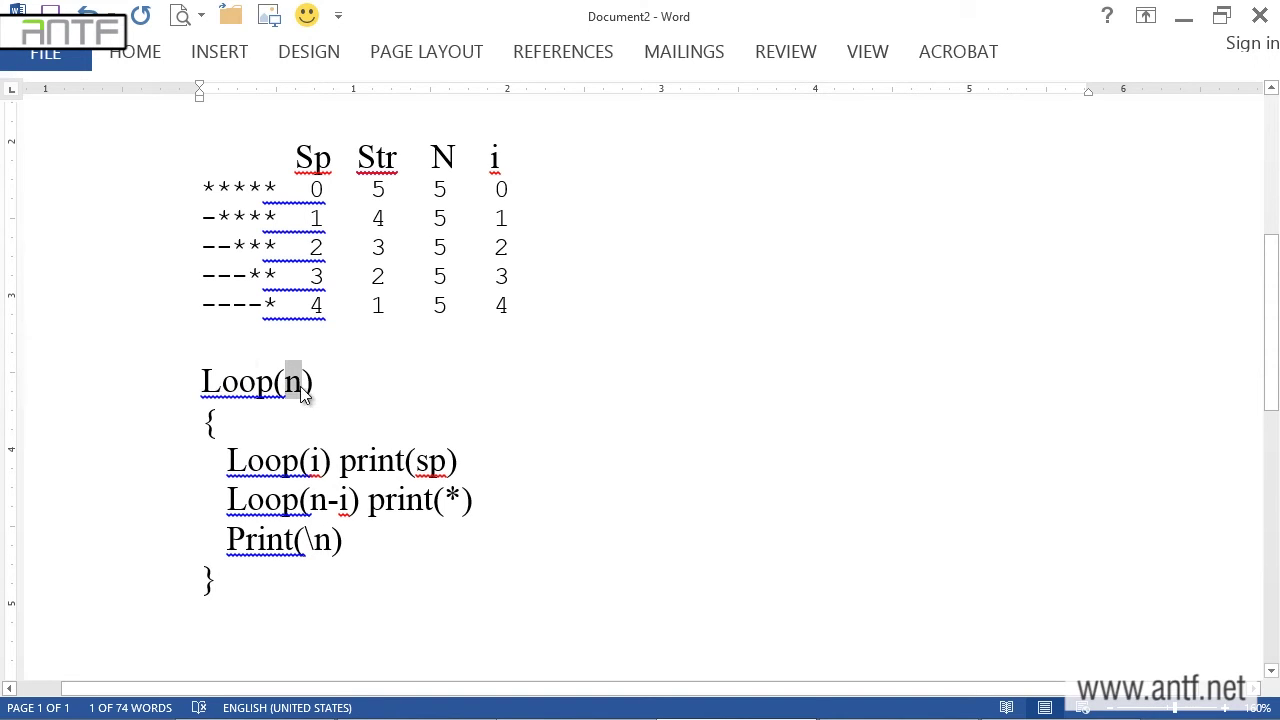
double_click(314, 460)
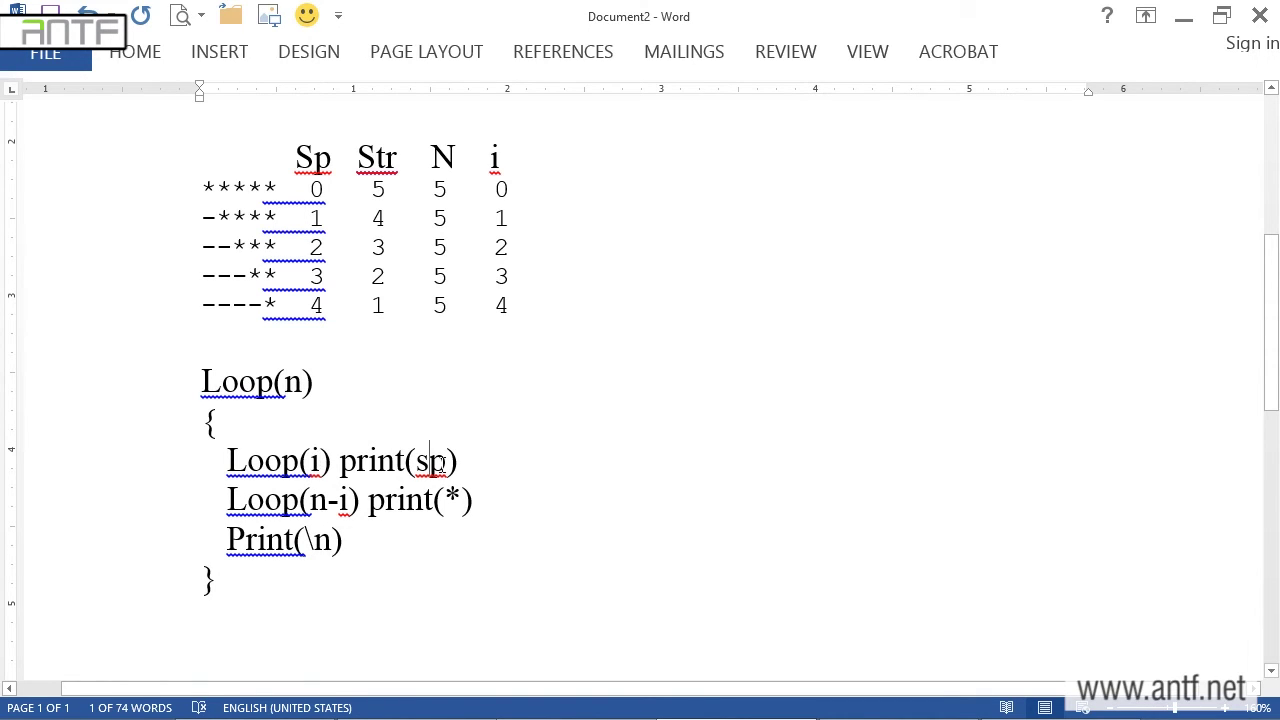
double_click(432, 460)
left_click_drag(316, 500, 350, 500)
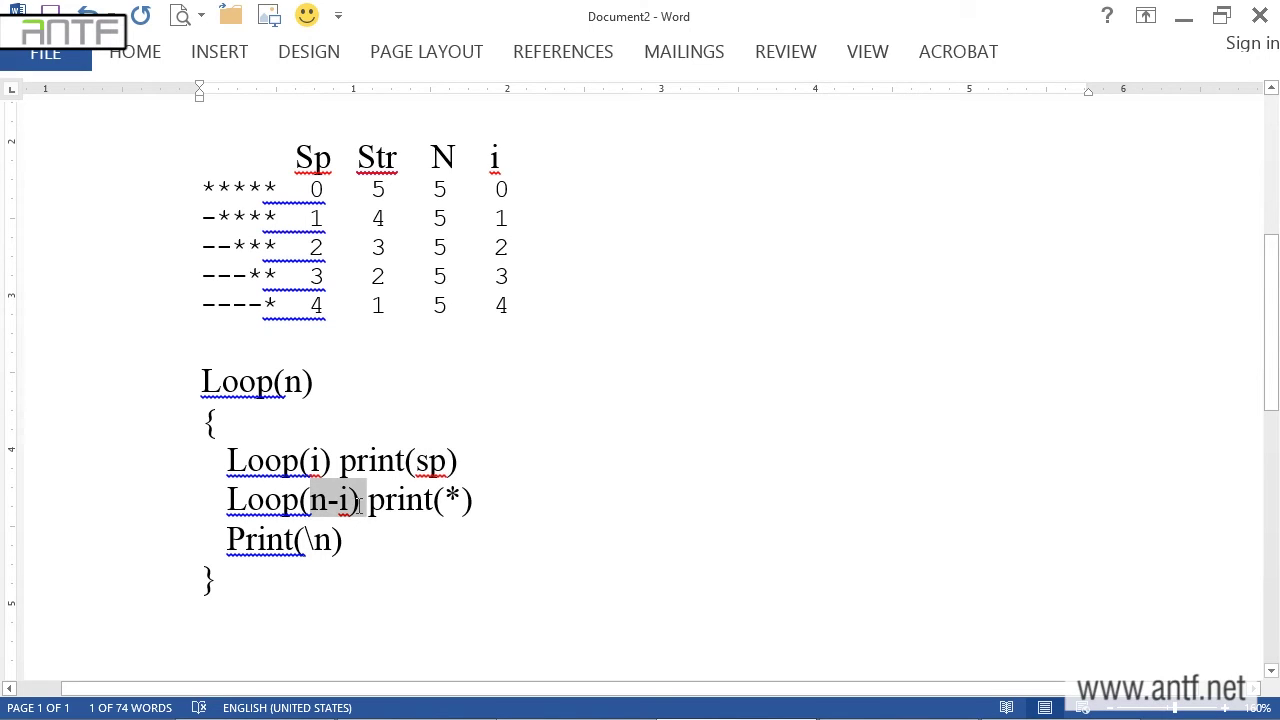
double_click(451, 500)
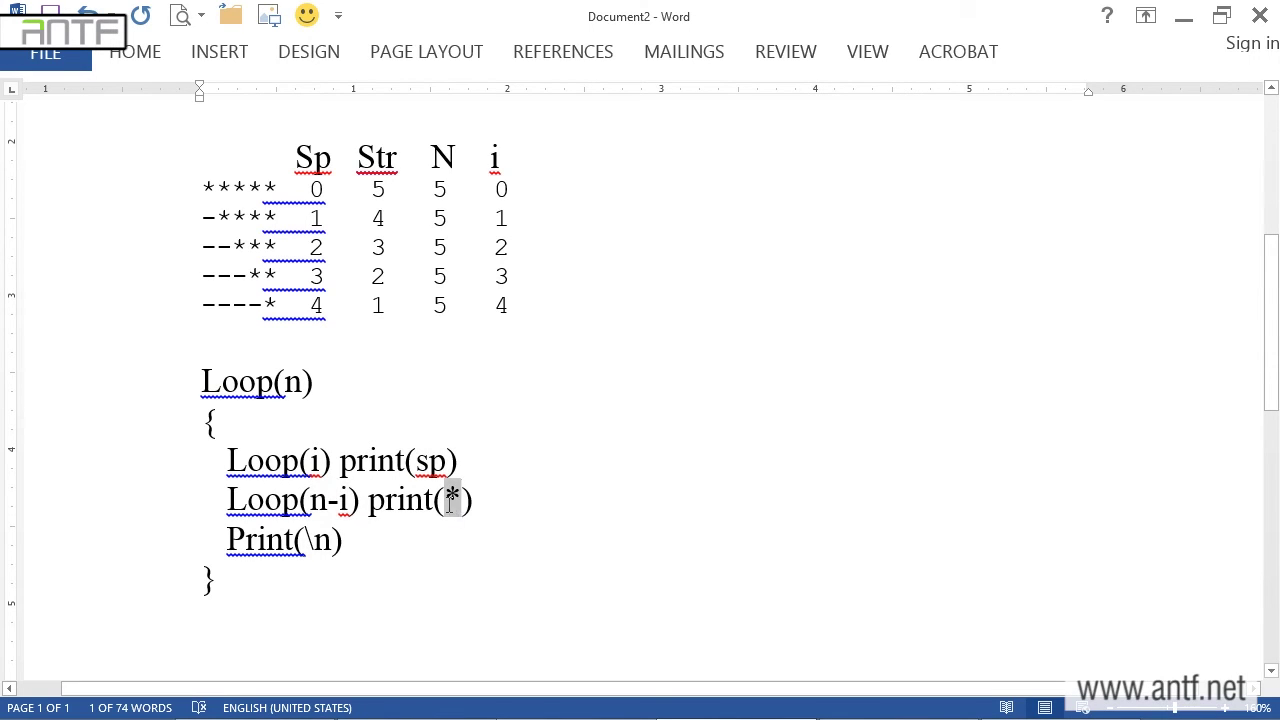
double_click(318, 540)
left_click(320, 572)
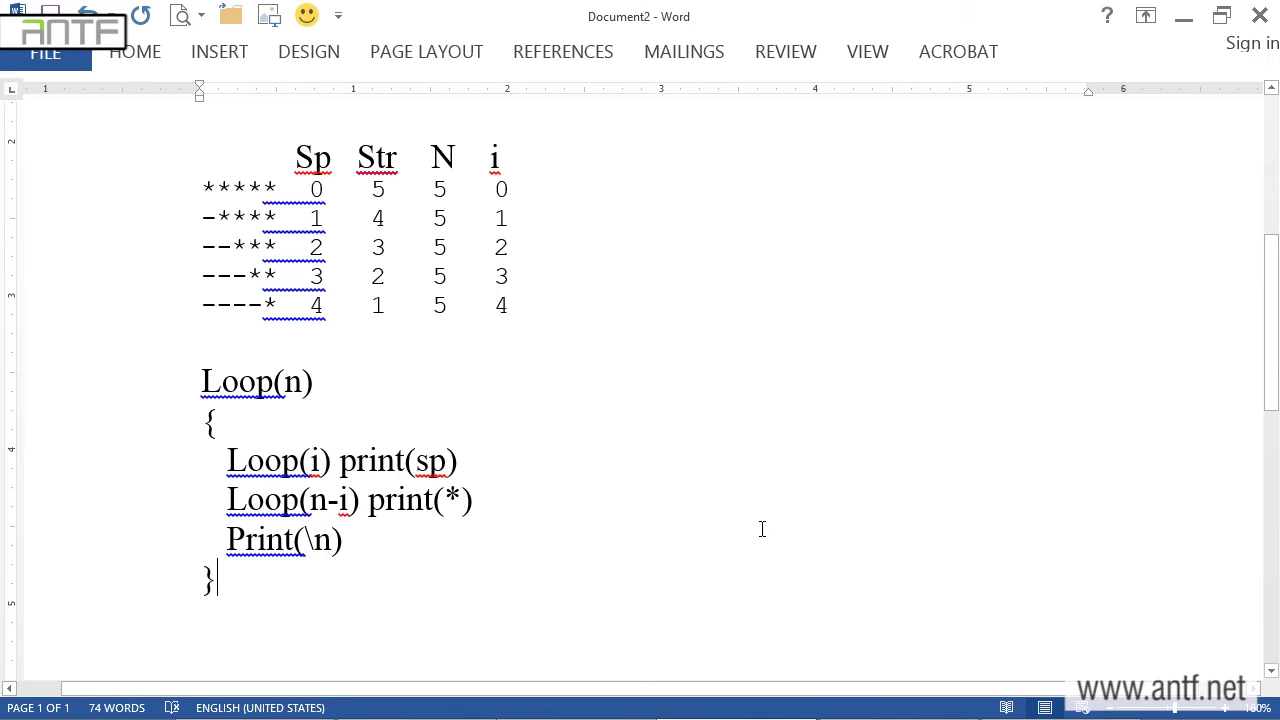
key("alt+Tab")
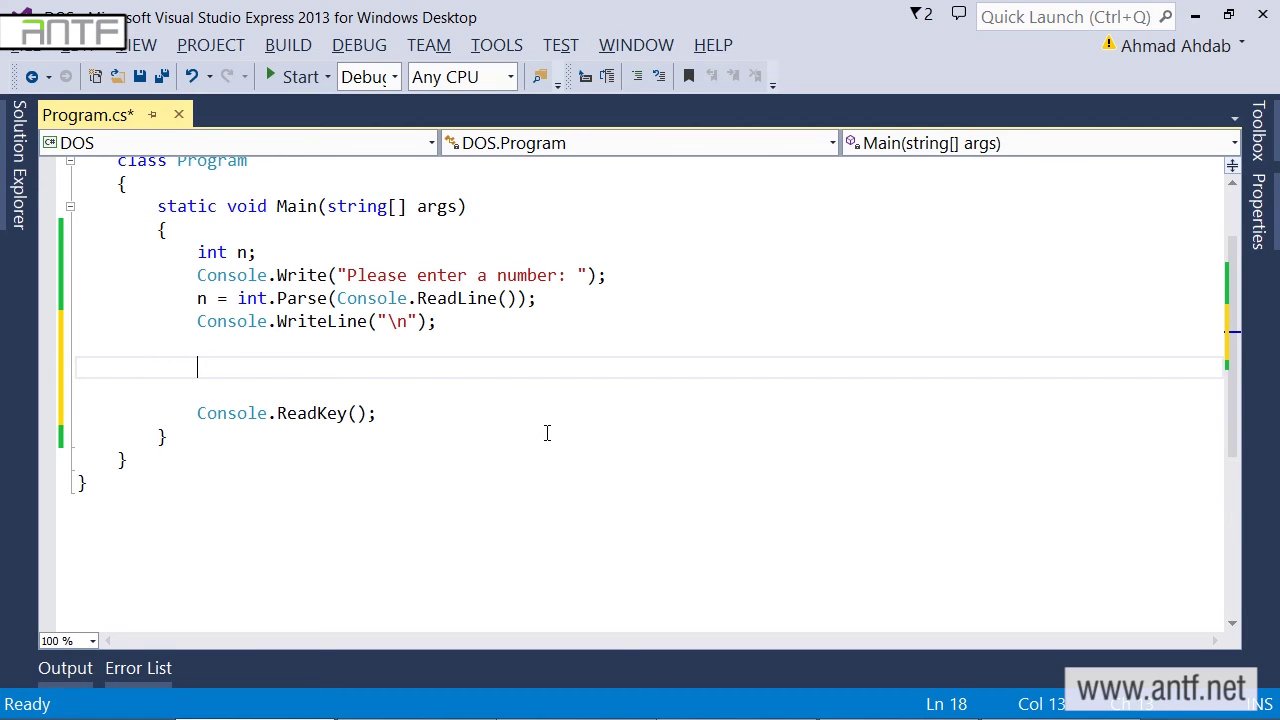
- Write for (int i = 0; i < n; i++) with an opening brace in Main, following Loop(n)
key("alt+Tab")
left_click(150, 392)
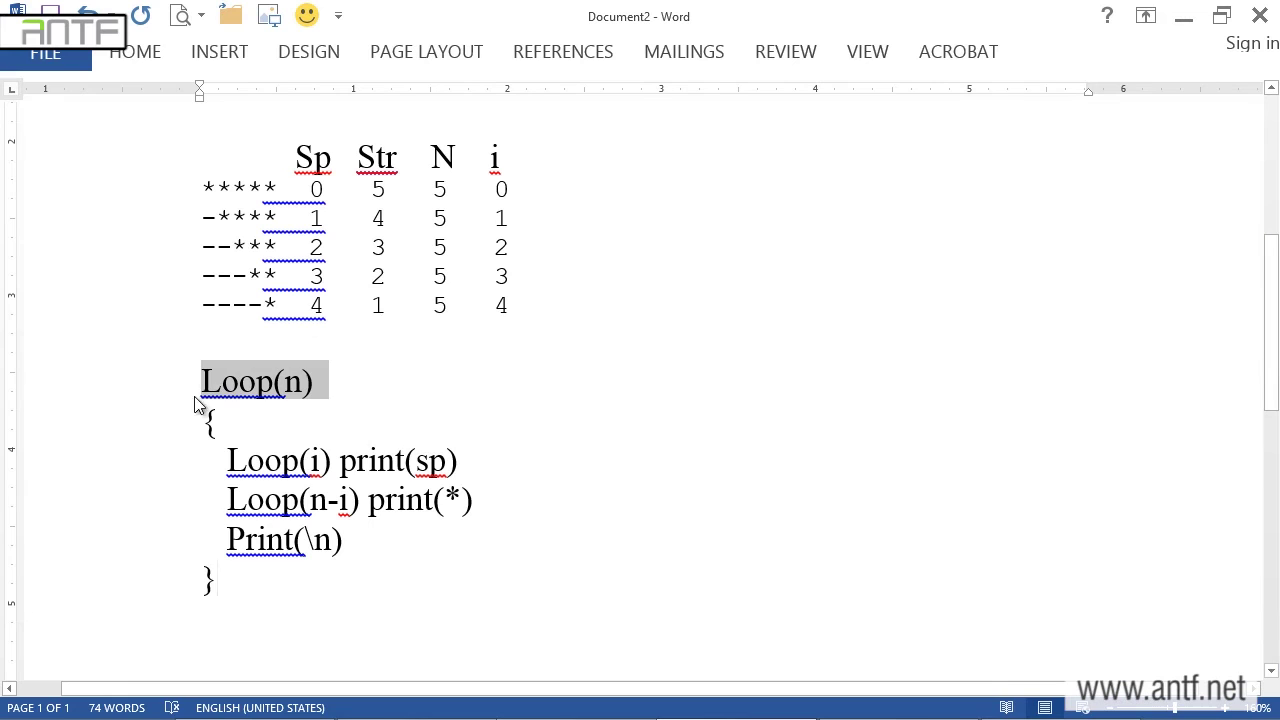
key("alt+Tab")
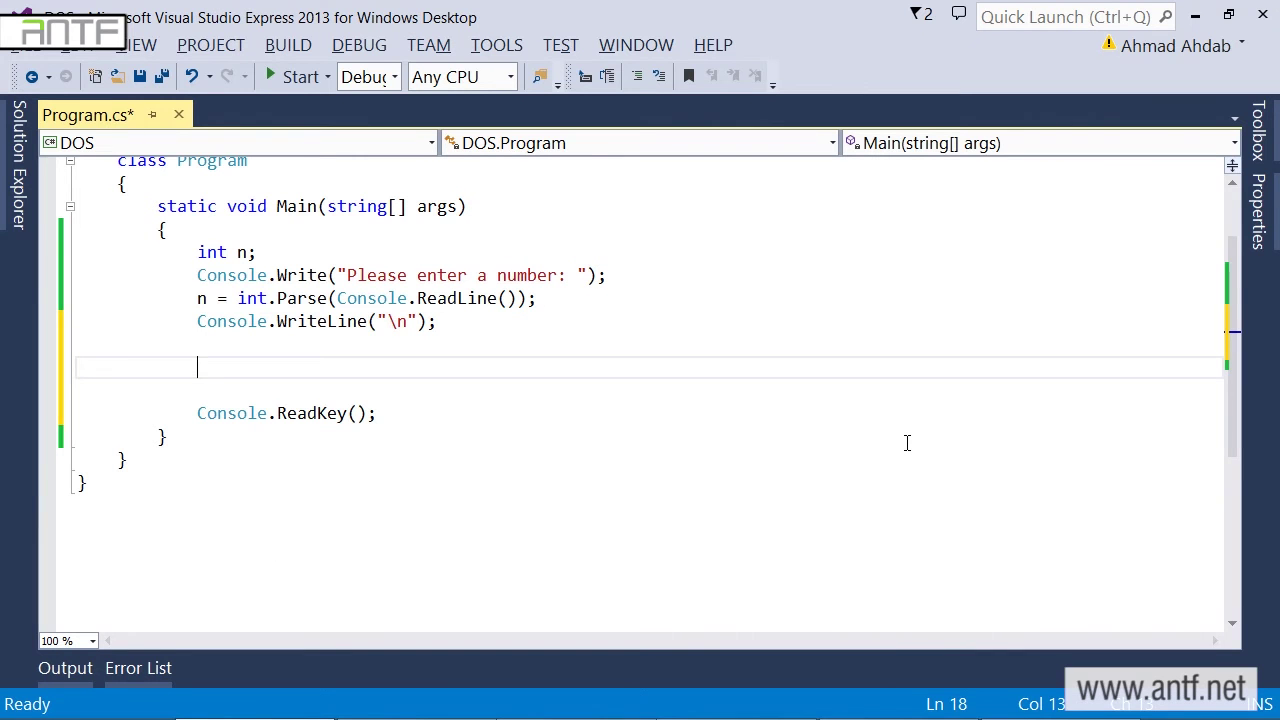
type("for ")
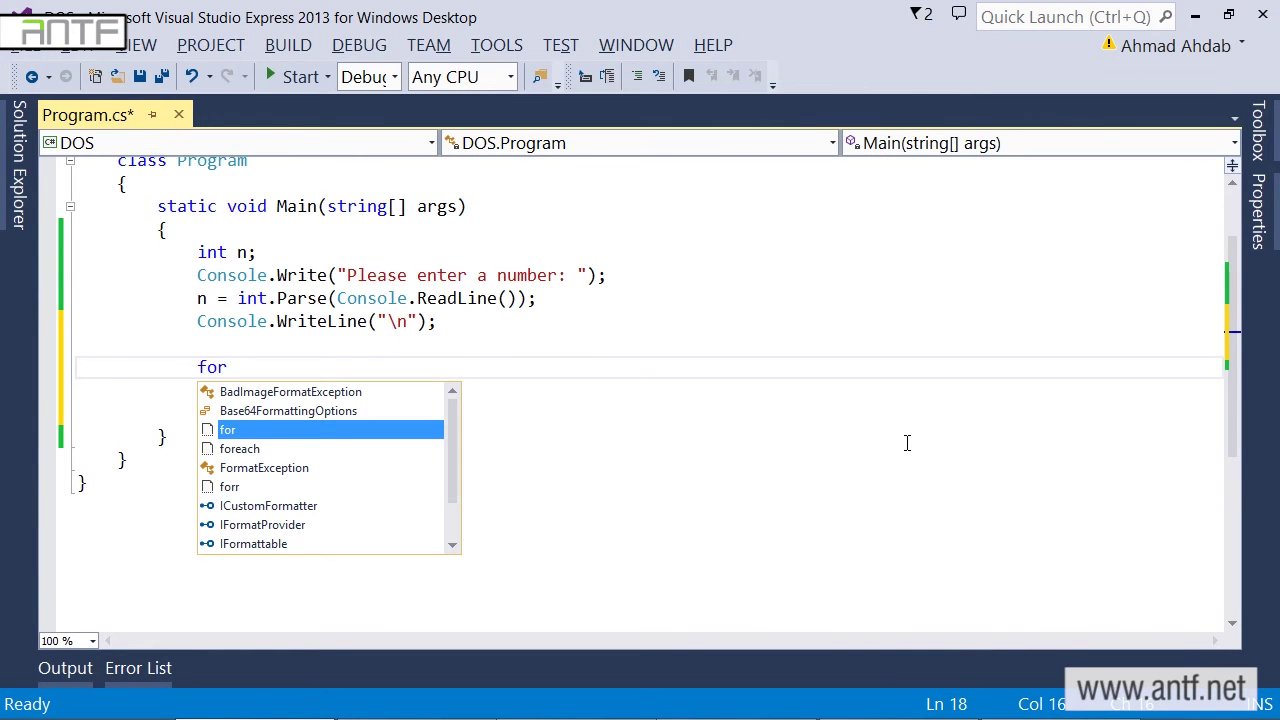
type("(int i = 0; i < n")
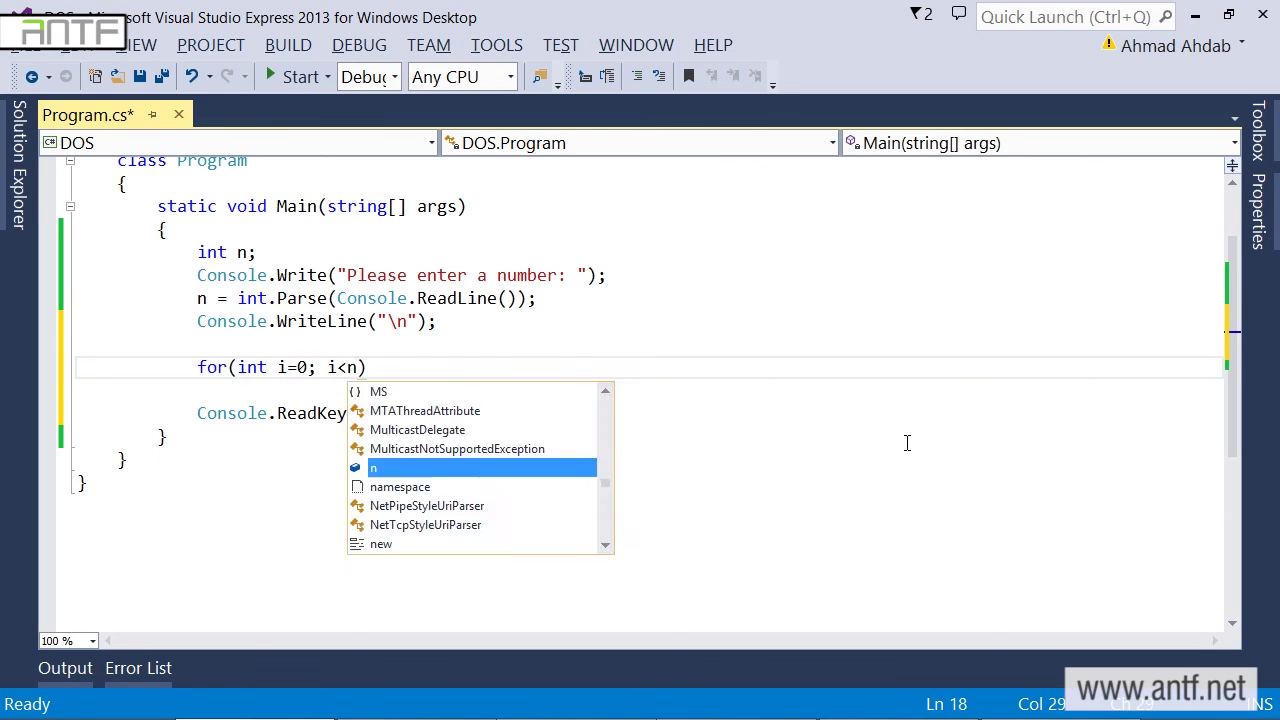
type("; i++)")
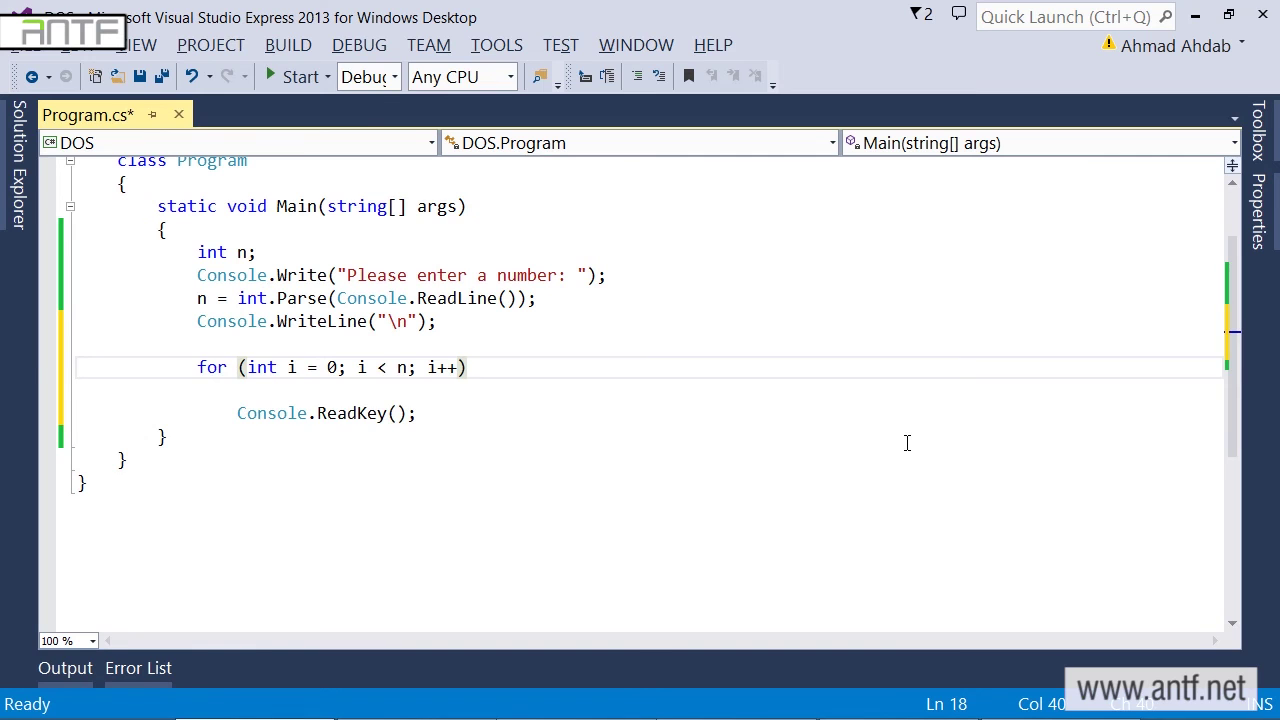
key("Return")
type("{")
key("Return")
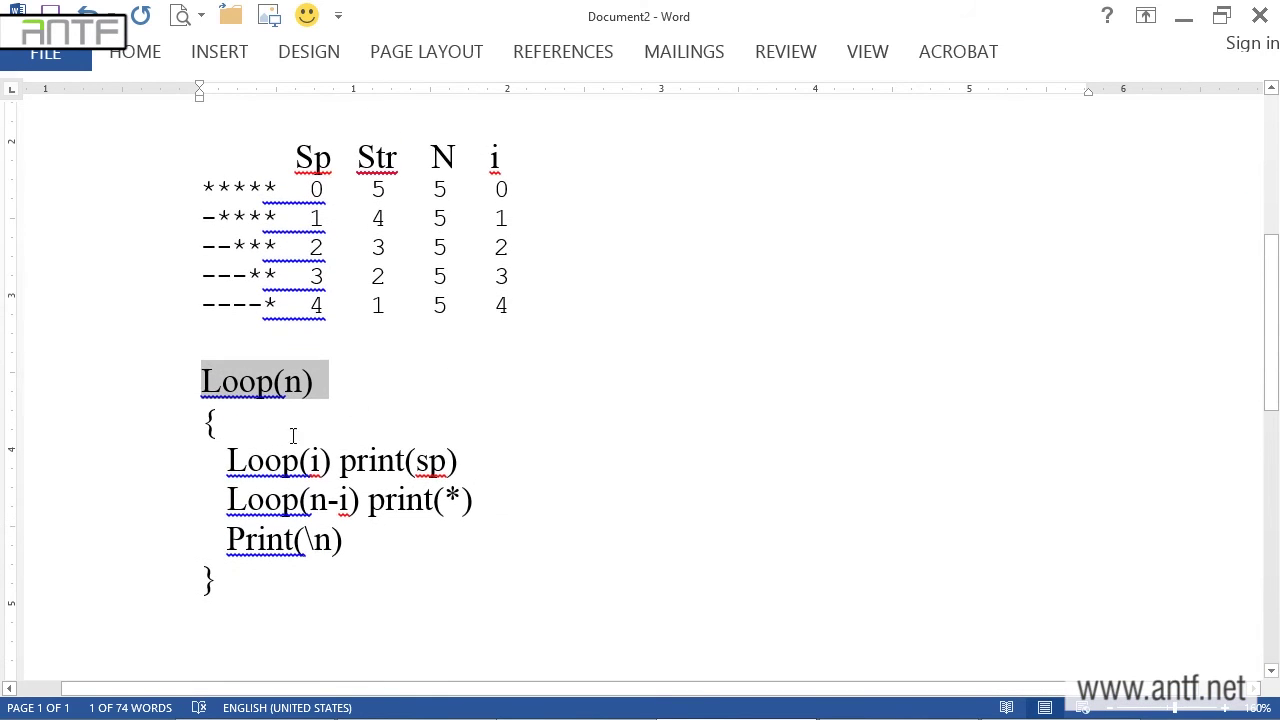
left_click(136, 470)
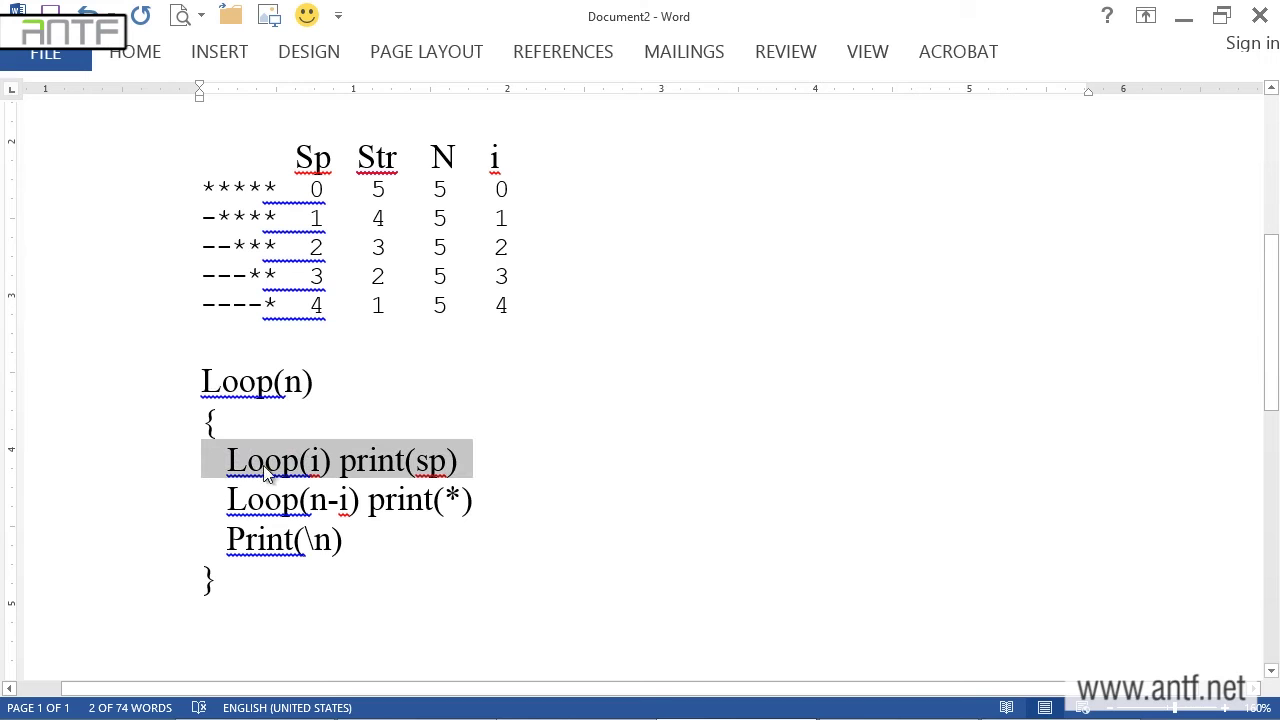
key("alt+Tab")
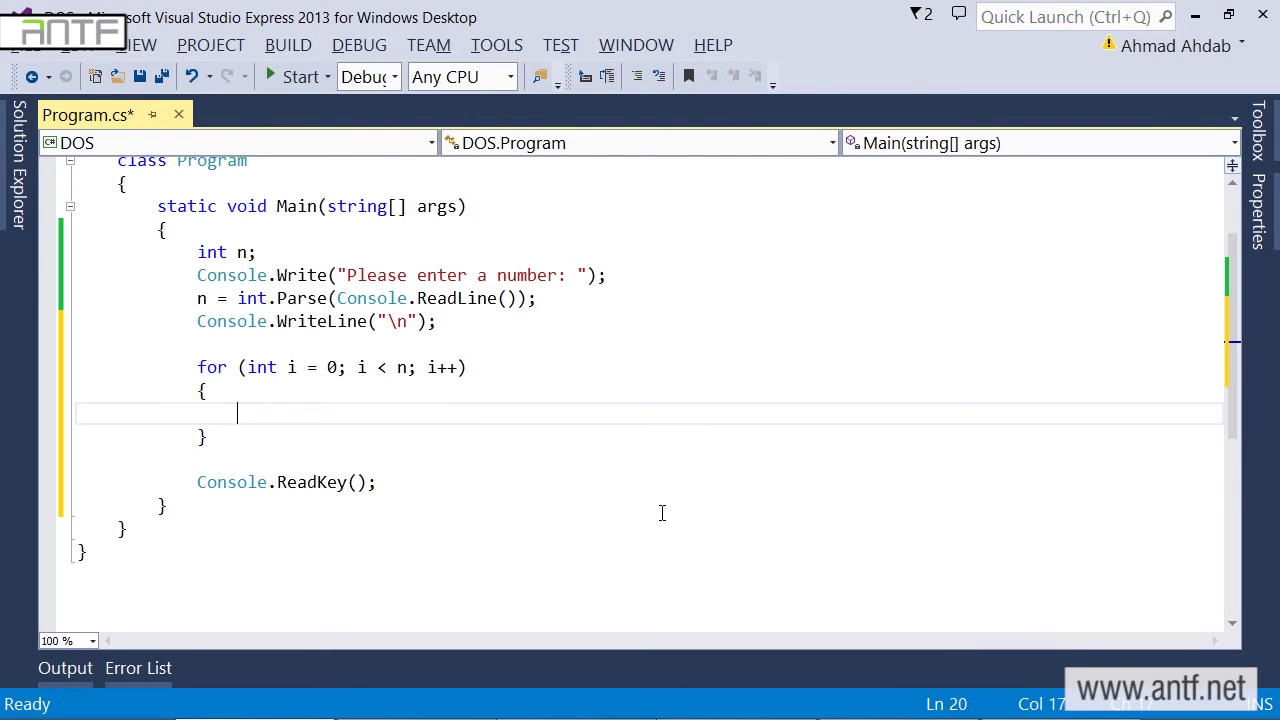
- Inside the outer loop, write for(int j=0; j<i; j++) Console.Write(" ");
type("or(int j=0; j")
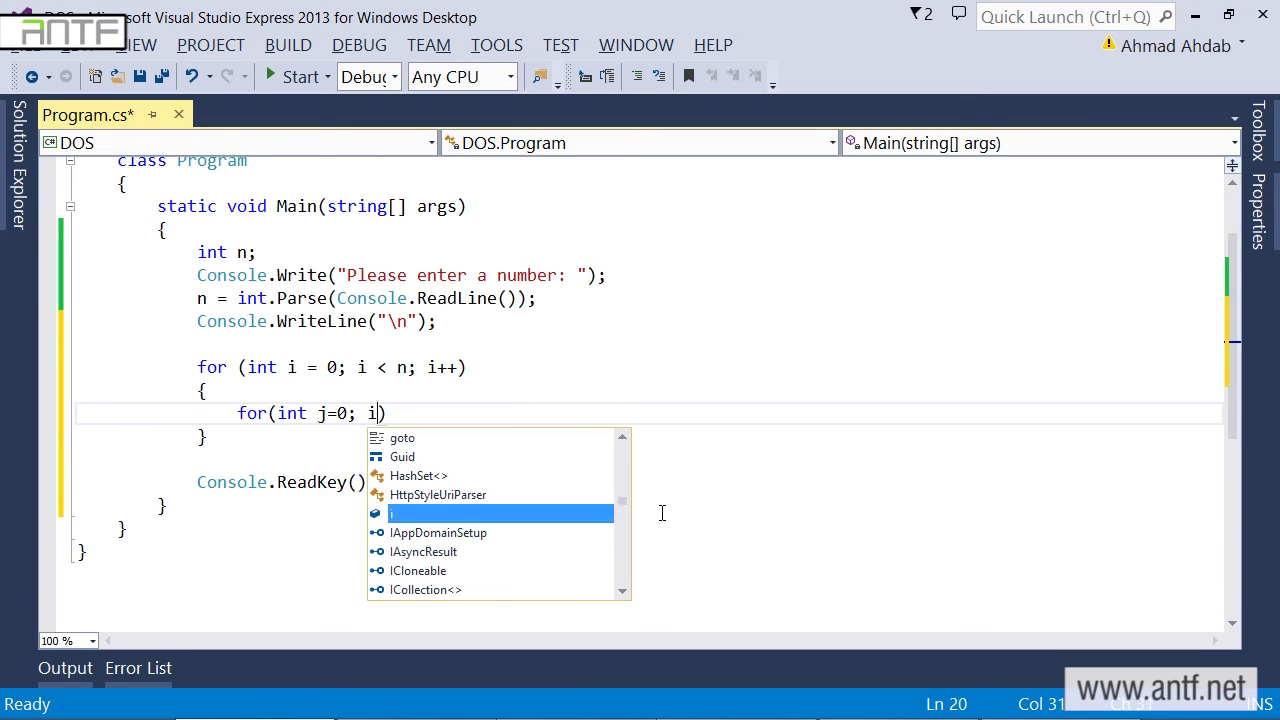
type("<i; j++) Con")
key("Tab")
type(".w")
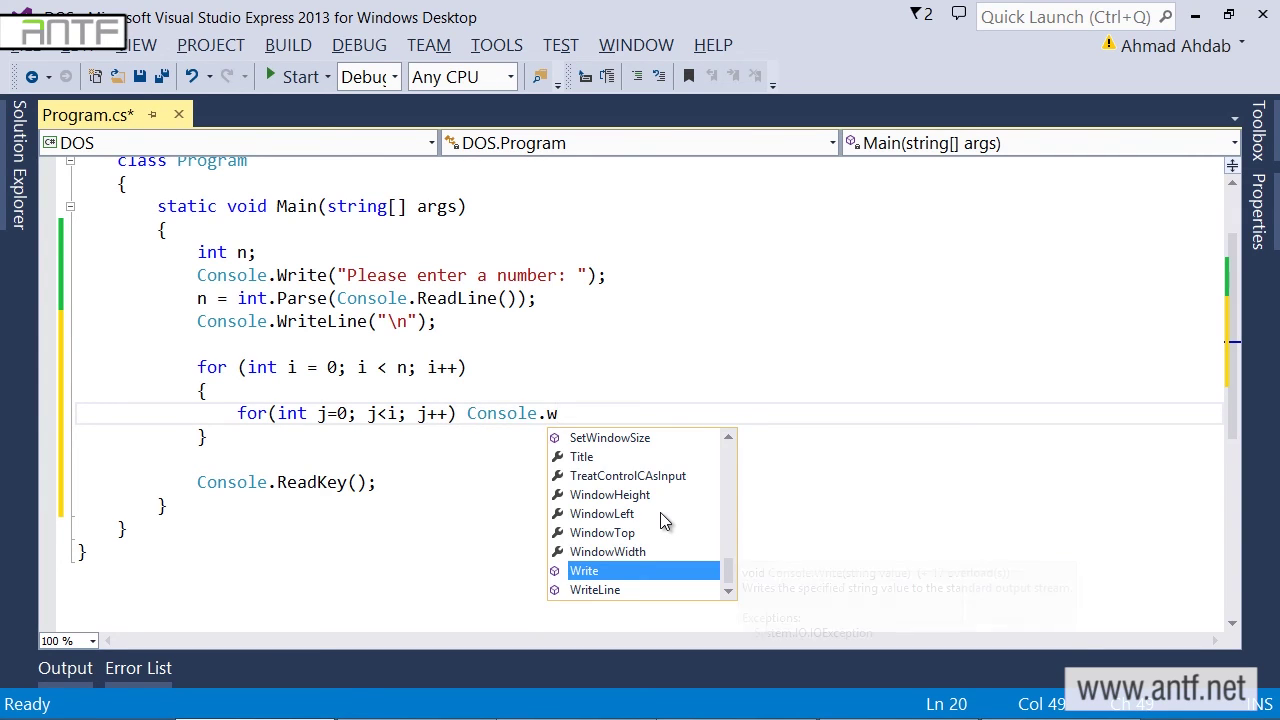
type("(\"")
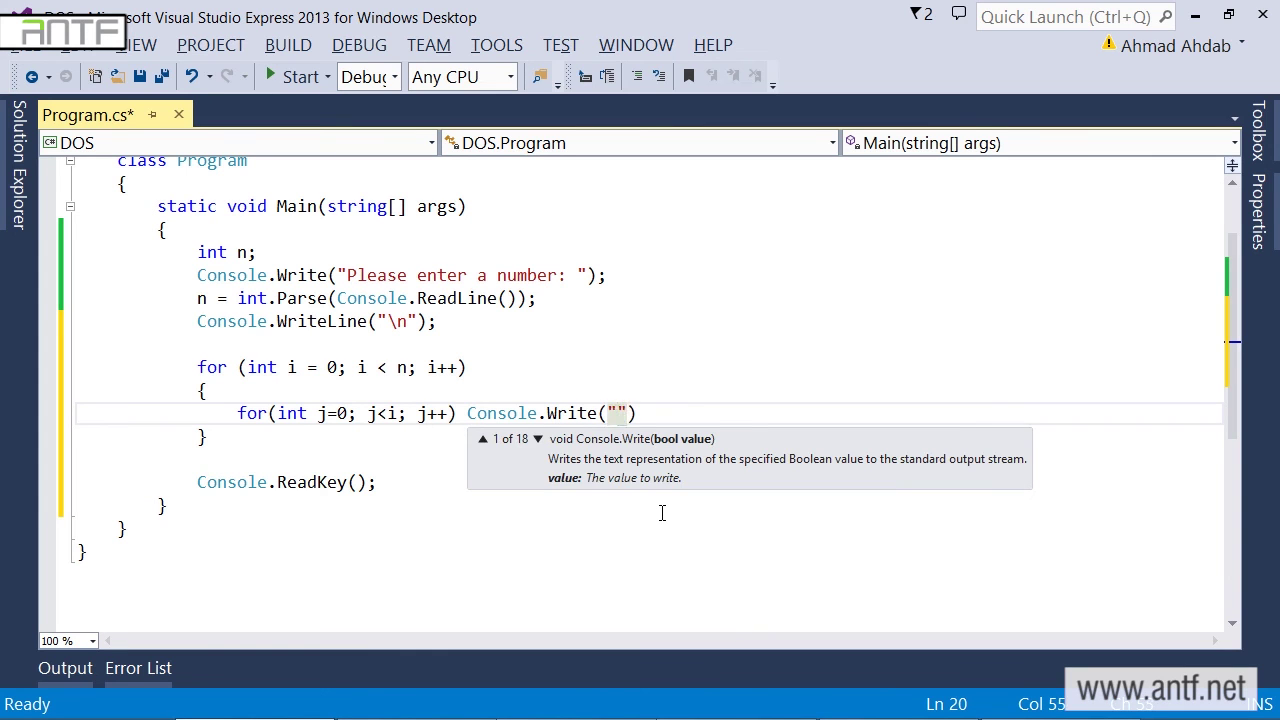
key("End")
type(";")
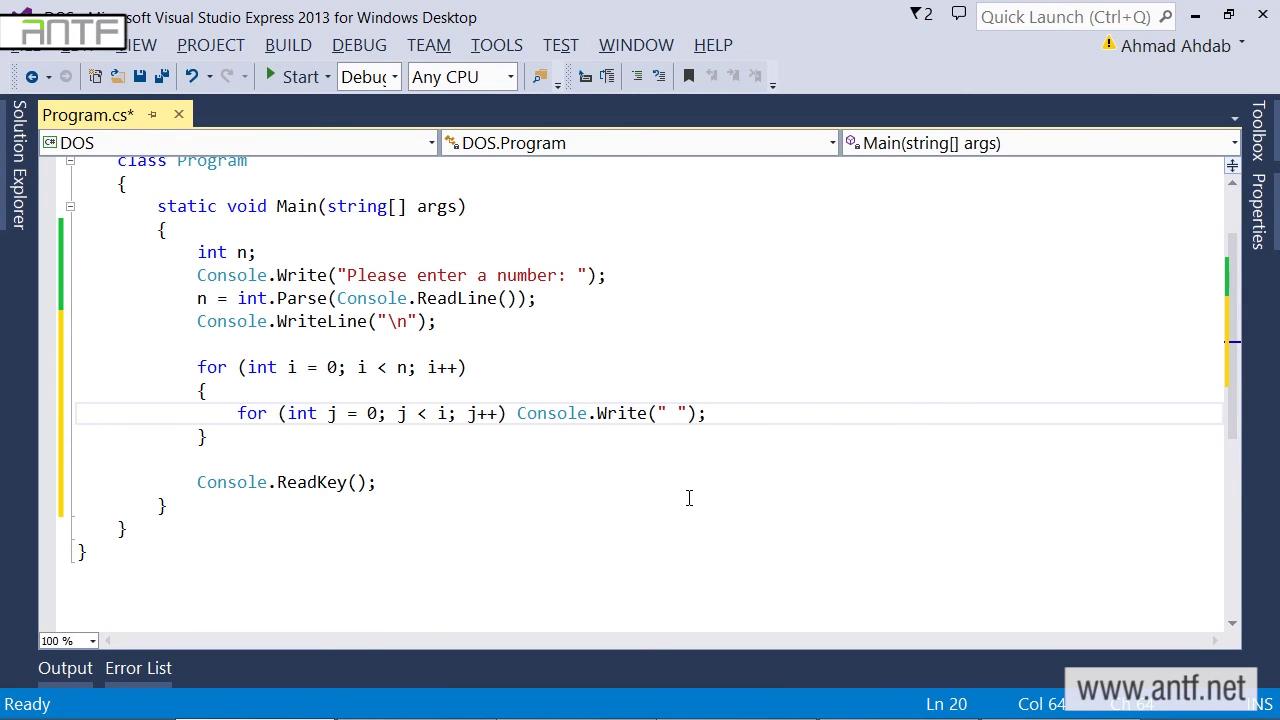
key("alt+Tab")
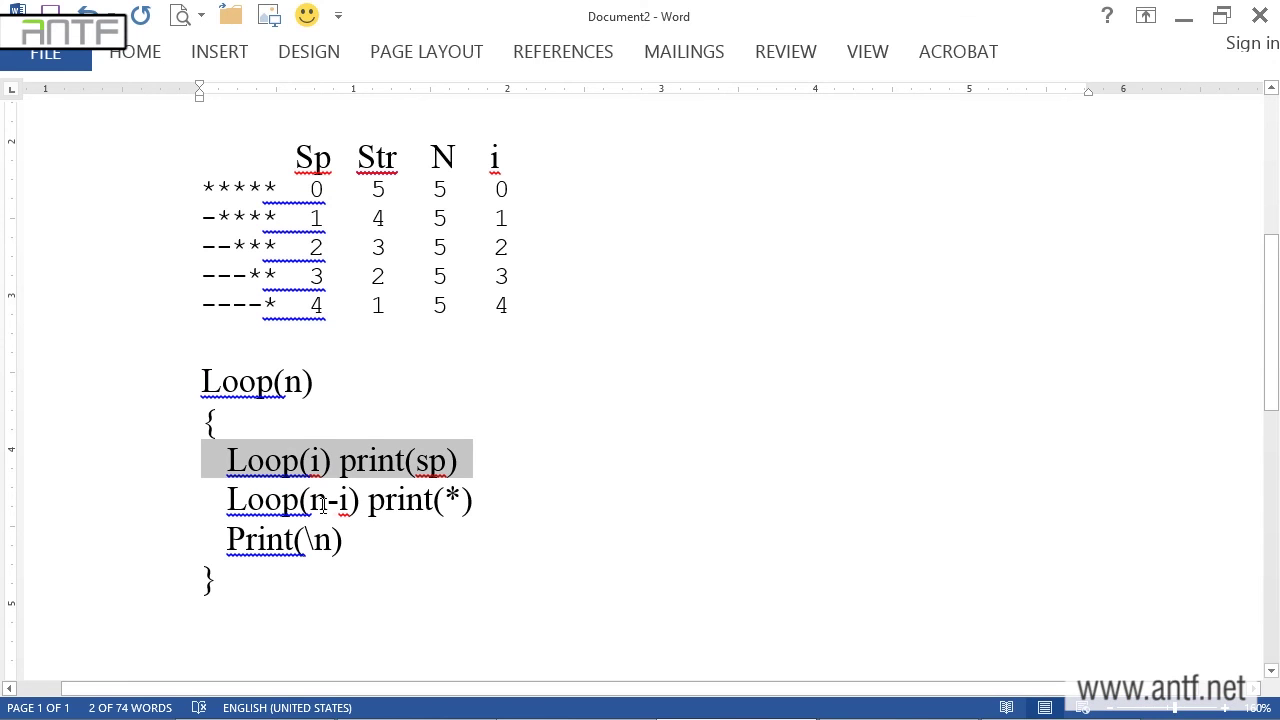
- Duplicate the space loop as a second inner loop with j < n - i writing "*"
left_click_drag(310, 500, 348, 500)
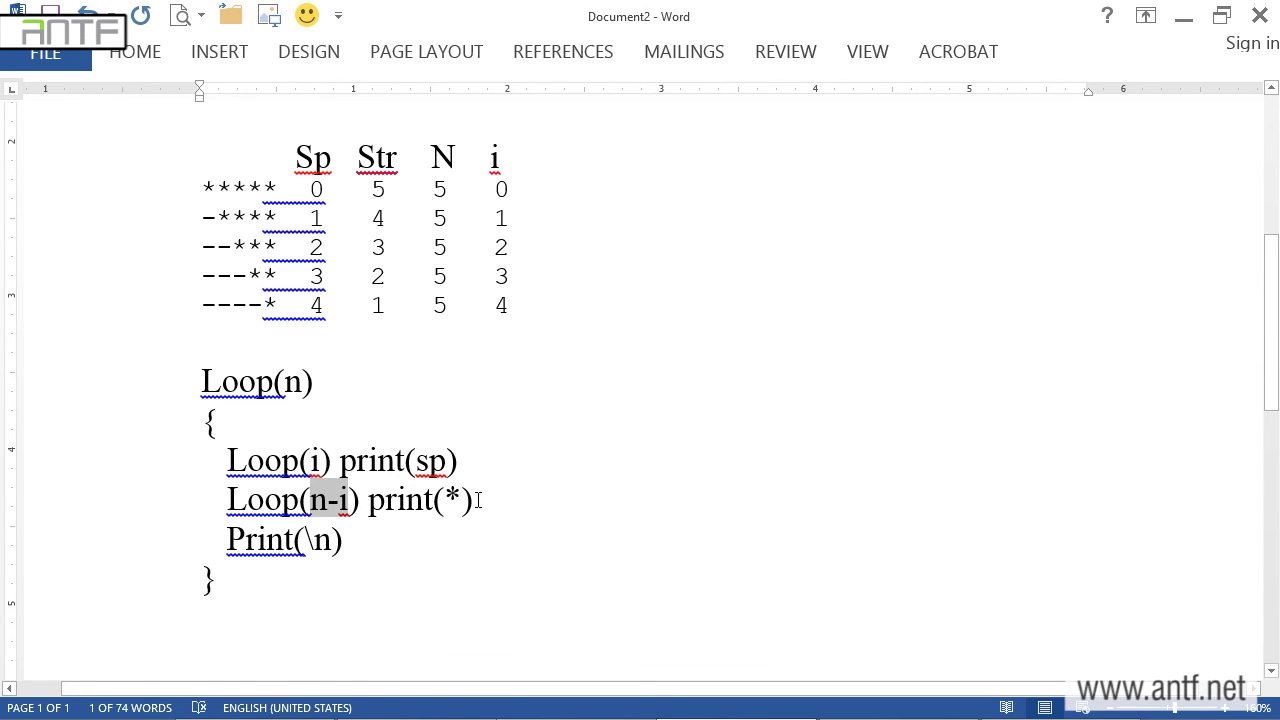
key("alt+Tab")
key("Home")
key("shift+Down")
key("ctrl+c")
key("ctrl+v")
key("Up")
key("ctrl+Left")
key("ctrl+Left")
key("ctrl+Left")
type("n -")
key("End")
key("Left")
key("Left")
key("shift+Left")
type("*")
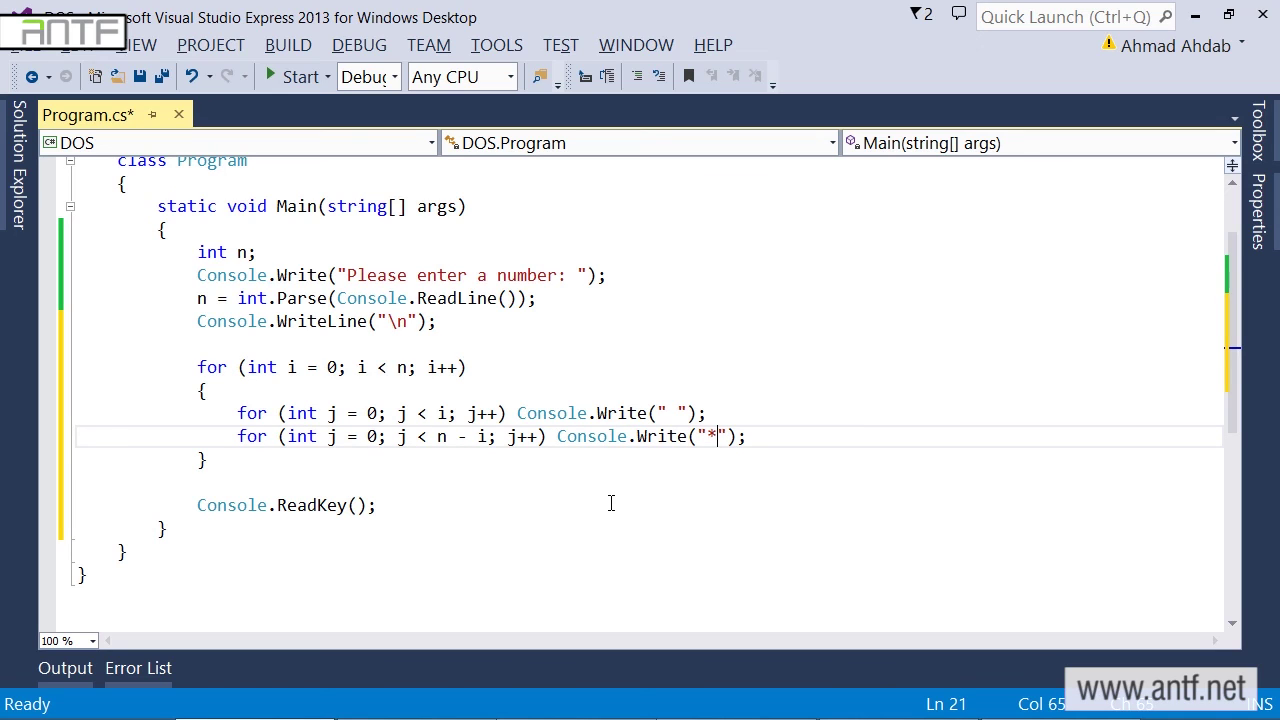
- Compare the for and int keywords of the two inner loops
left_click(346, 413)
double_click(291, 413)
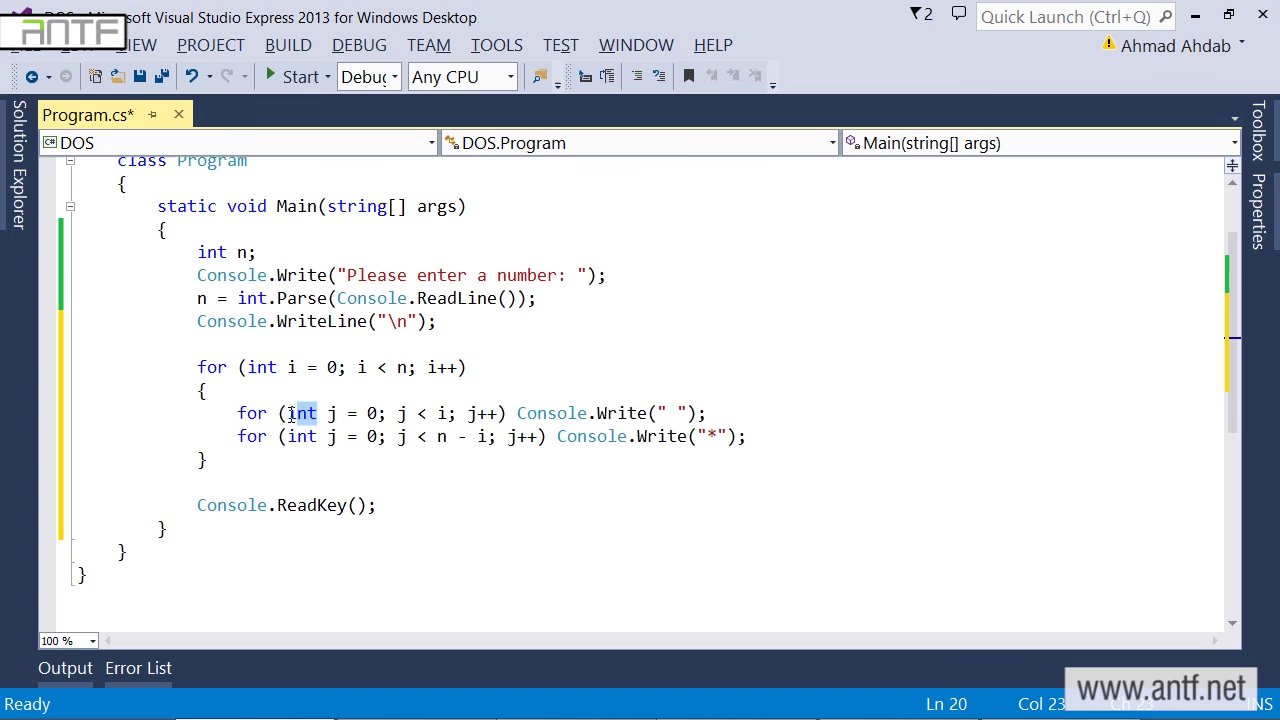
double_click(243, 414)
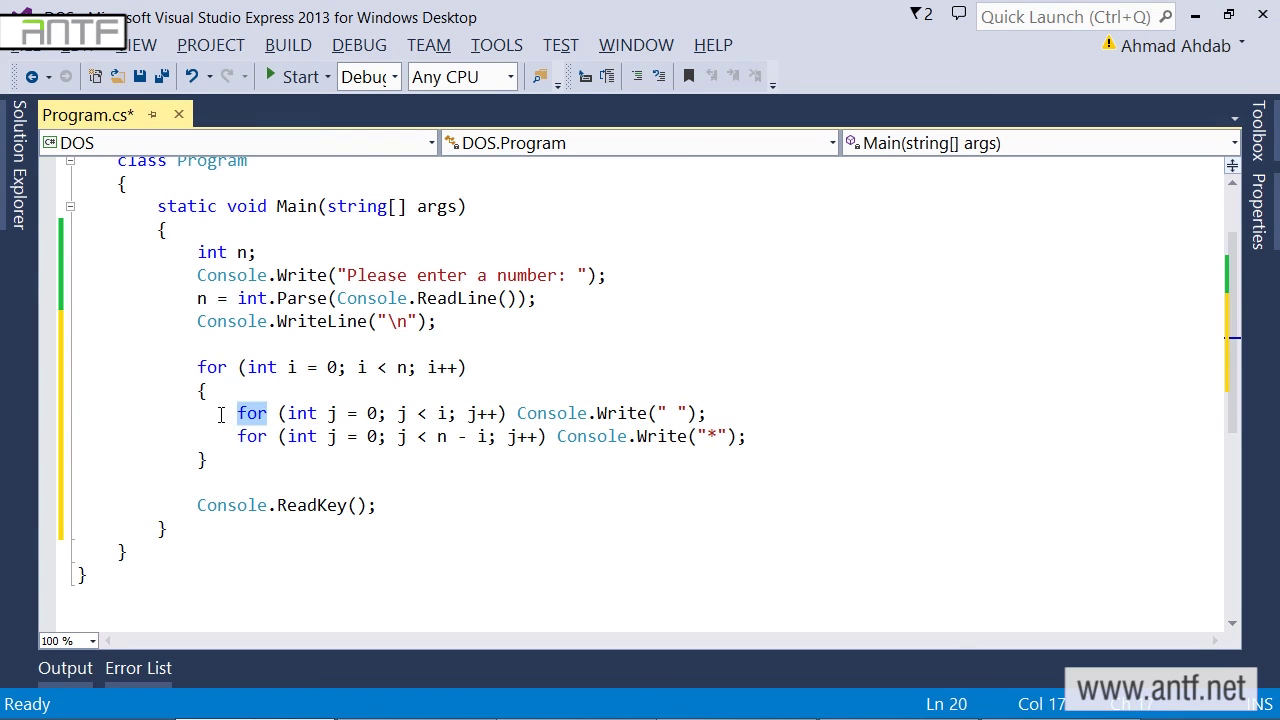
double_click(248, 437)
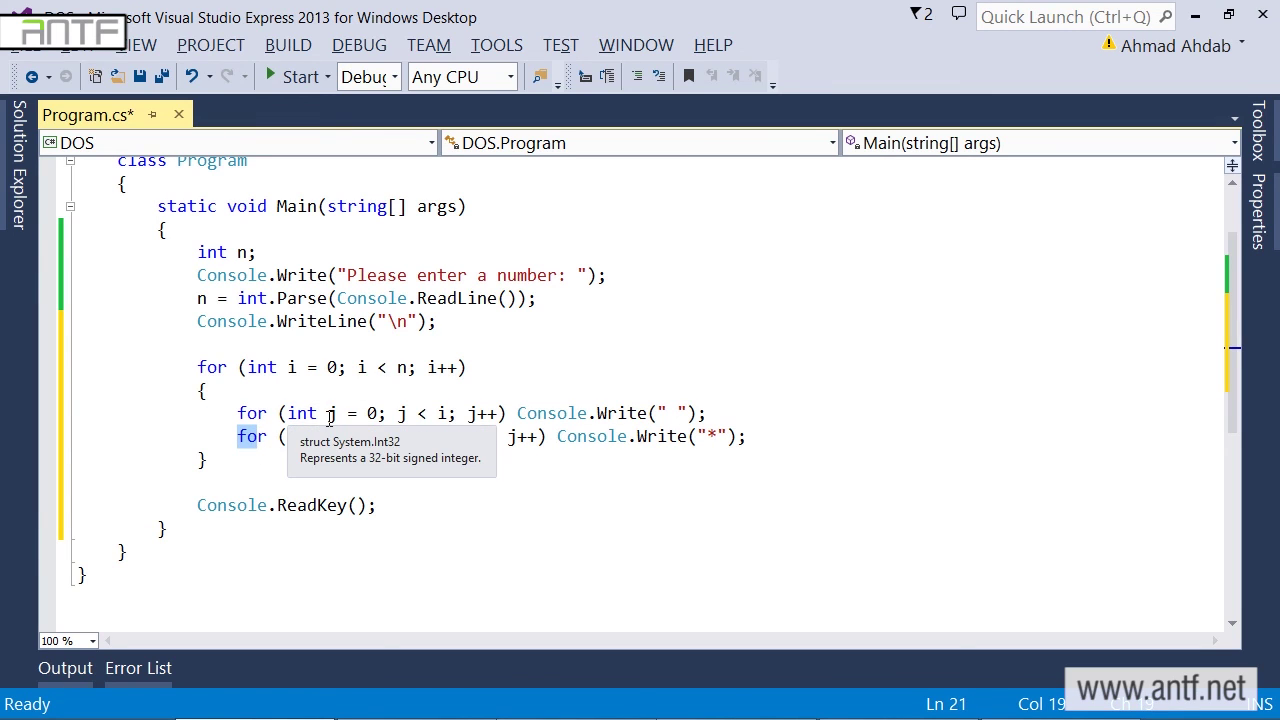
double_click(298, 437)
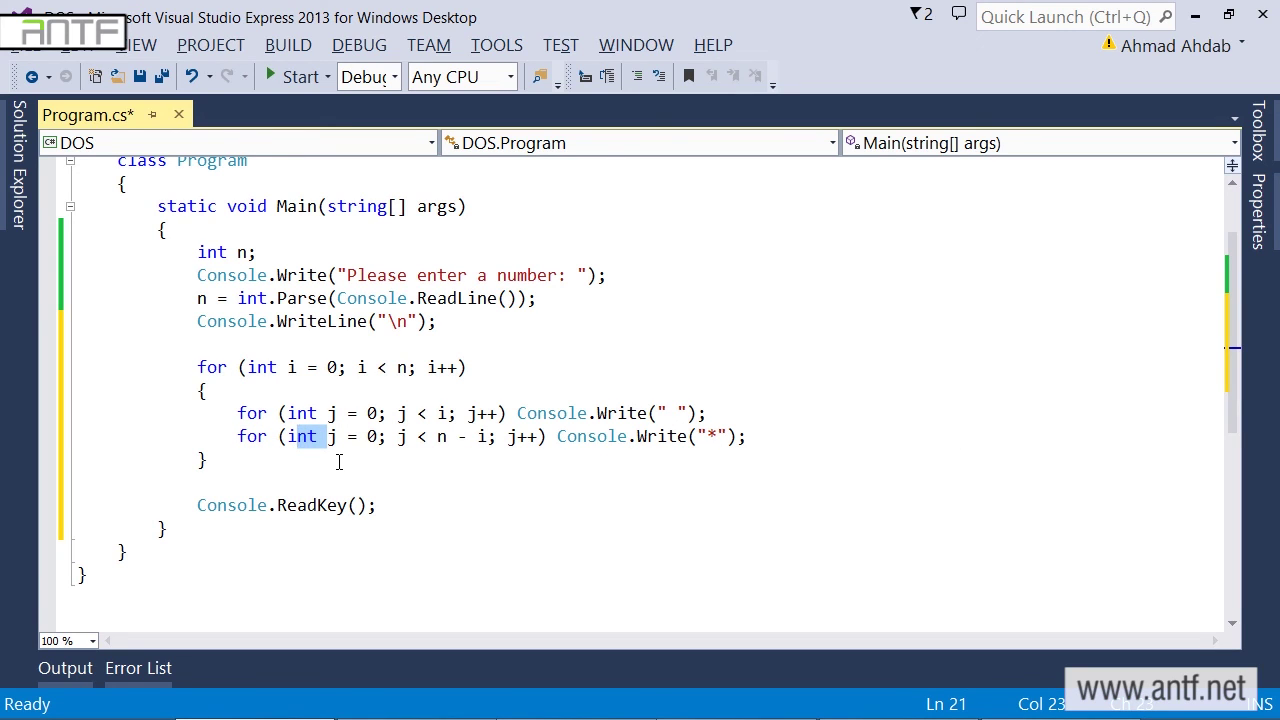
key("alt+Tab")
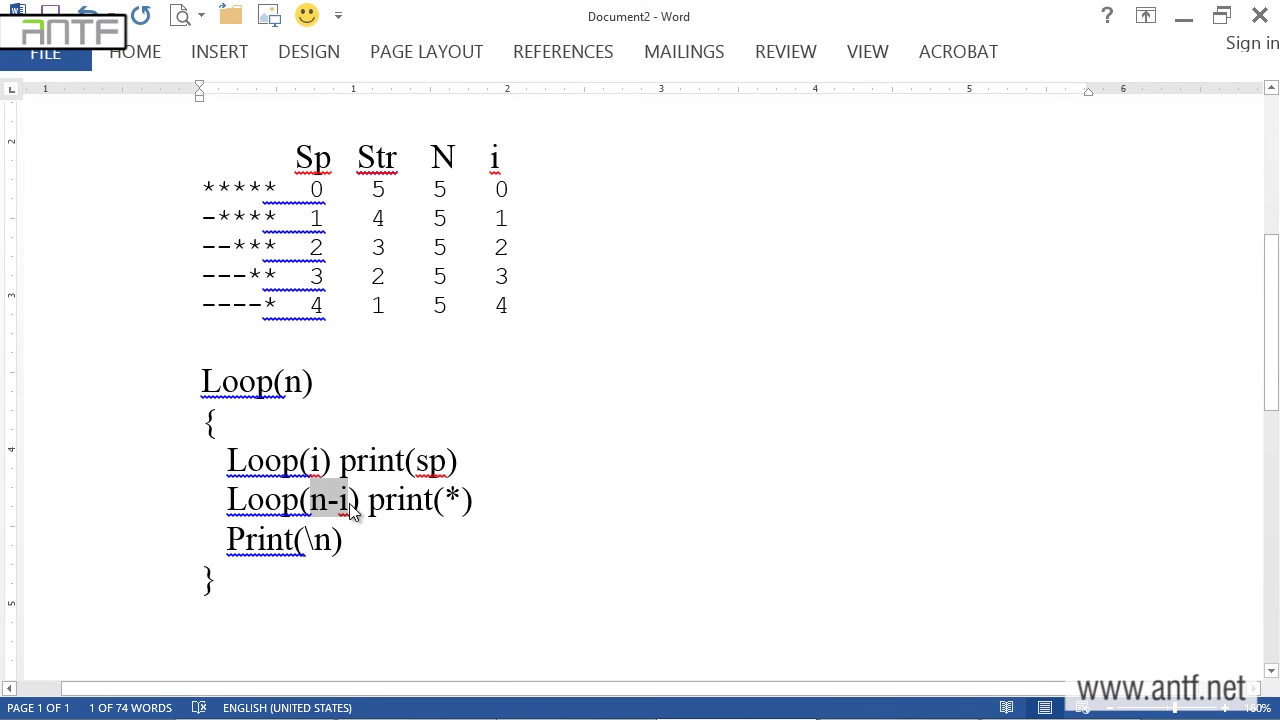
- Add Console.Write("\n"); after the second inner loop and run the program with F5
key("alt+Tab")
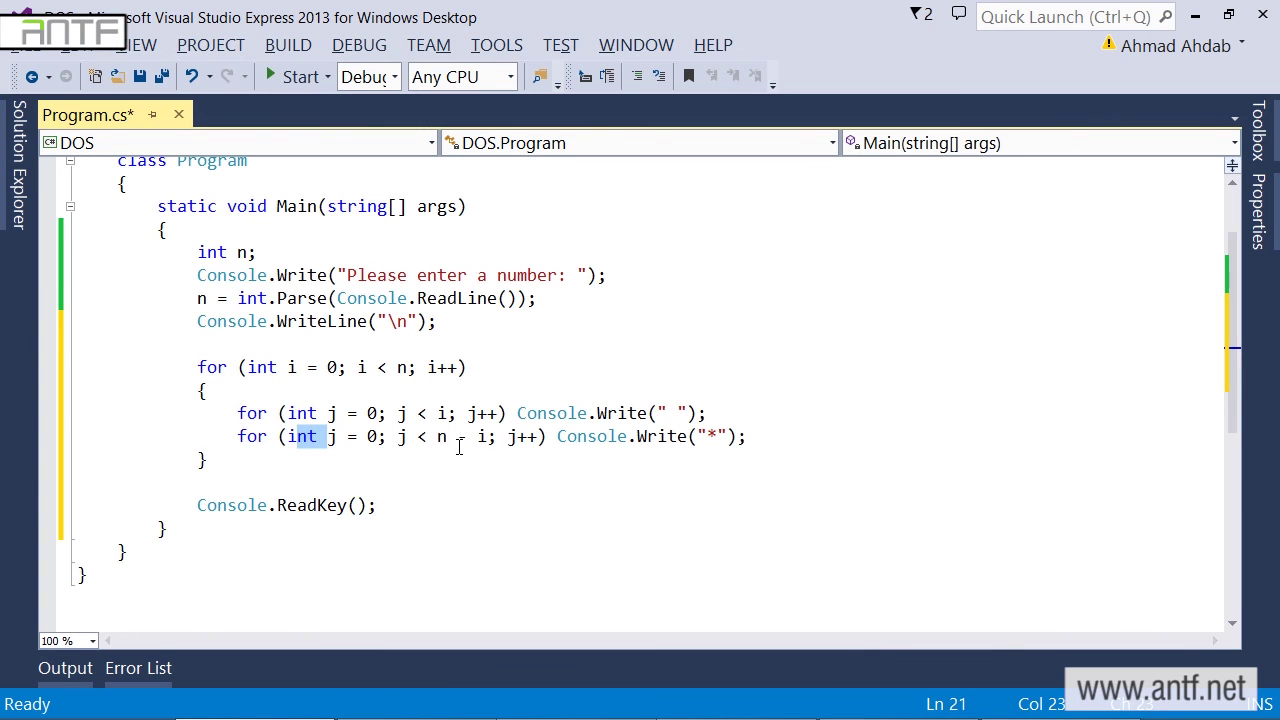
left_click(770, 436)
key("Return")
type("Console.w")
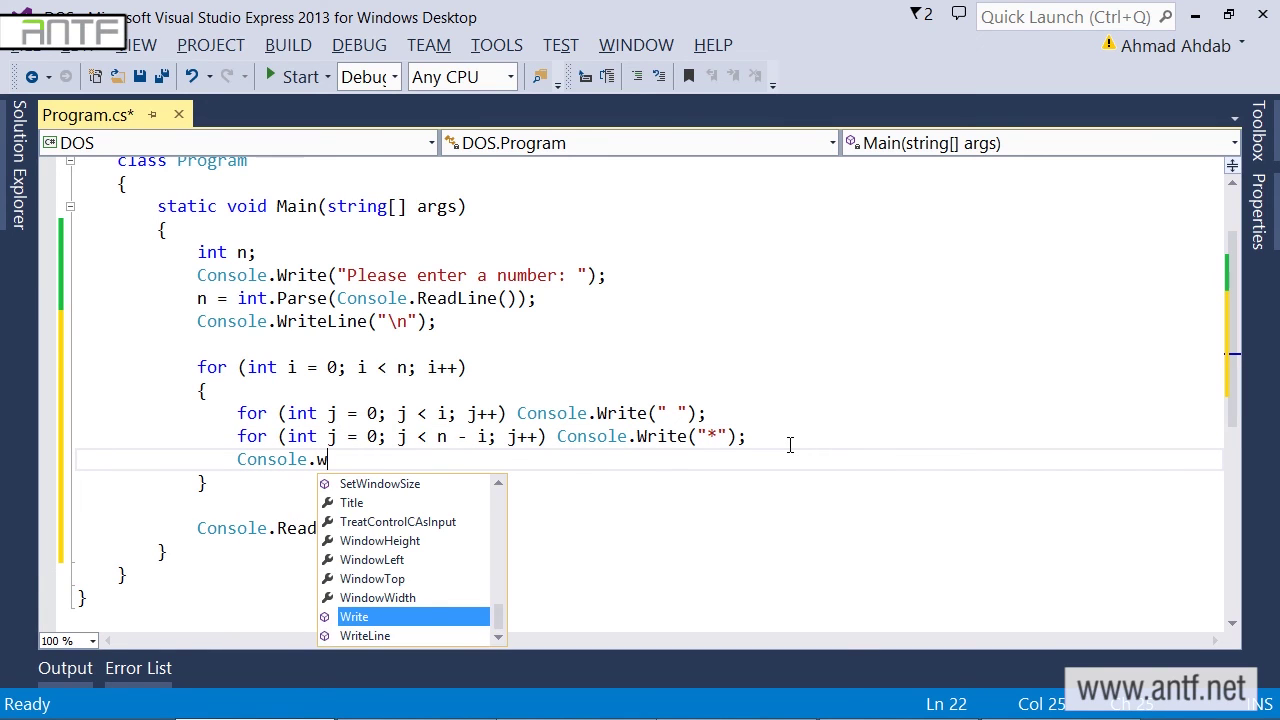
key("Tab")
type("(")
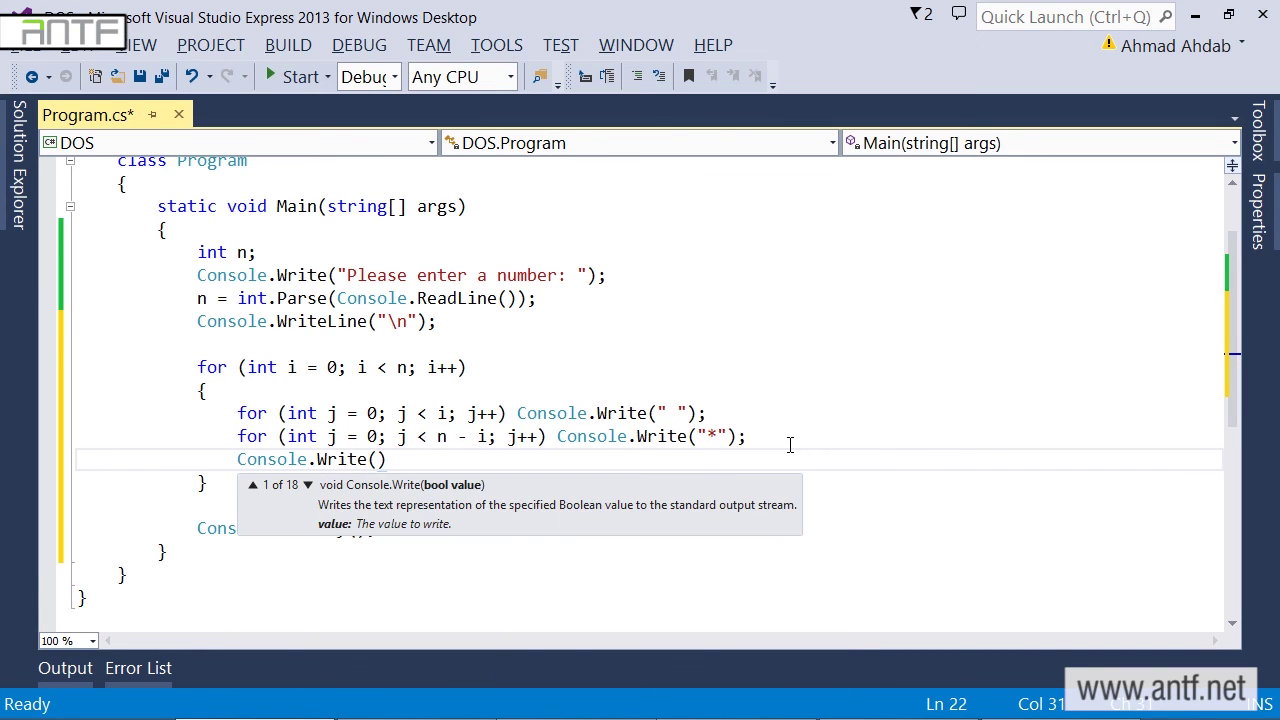
type("\"\\n")
type("\");")
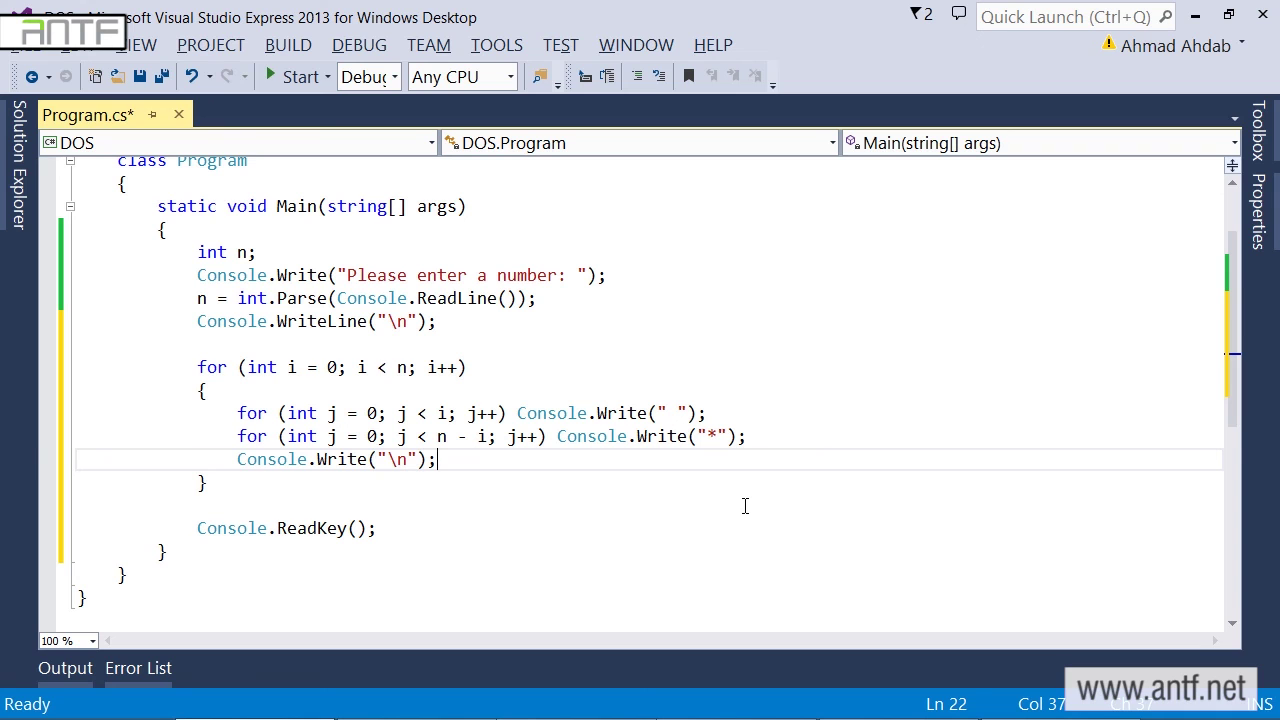
key("F5")
- Enter 5 at the prompt to print a five-row inverted star triangle, then close the console
type("5")
key("Return")
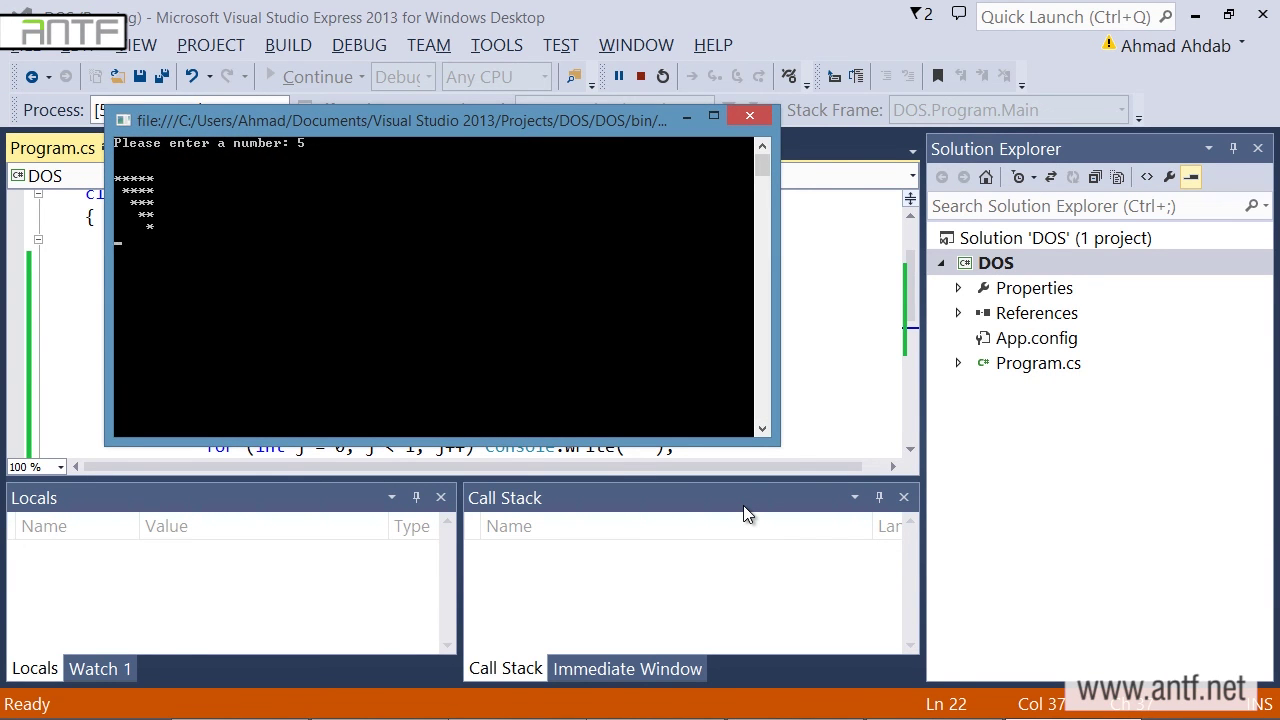
key("Return")
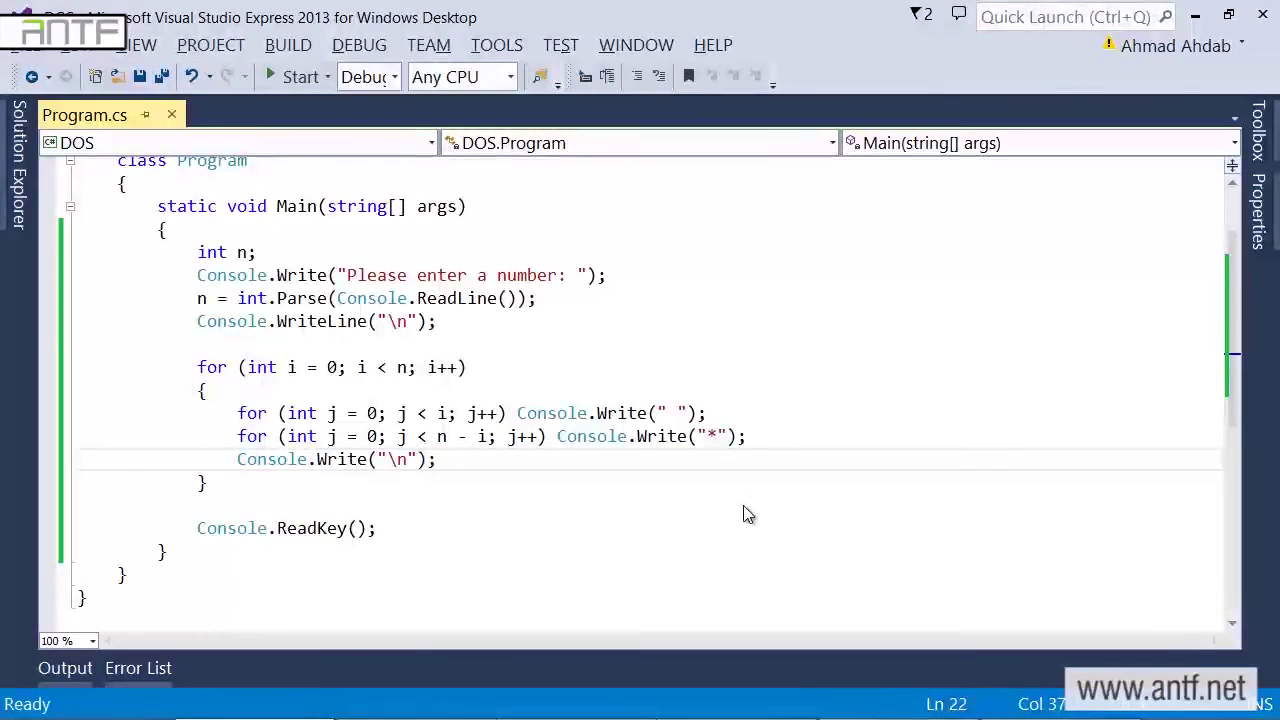
- Rerun the program with 9 for a nine-row inverted star triangle, then return to Program.cs
key("F5")
type("9")
key("Return")
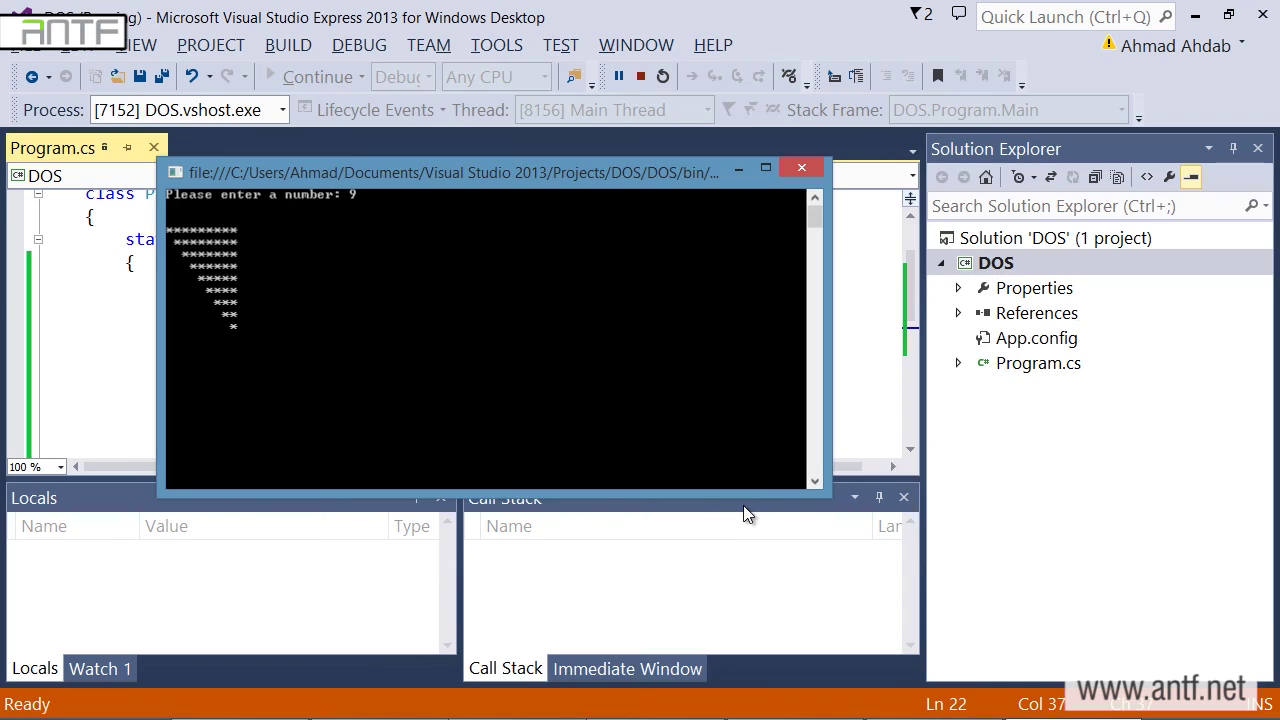
key("Return")
key("ctrl+a")
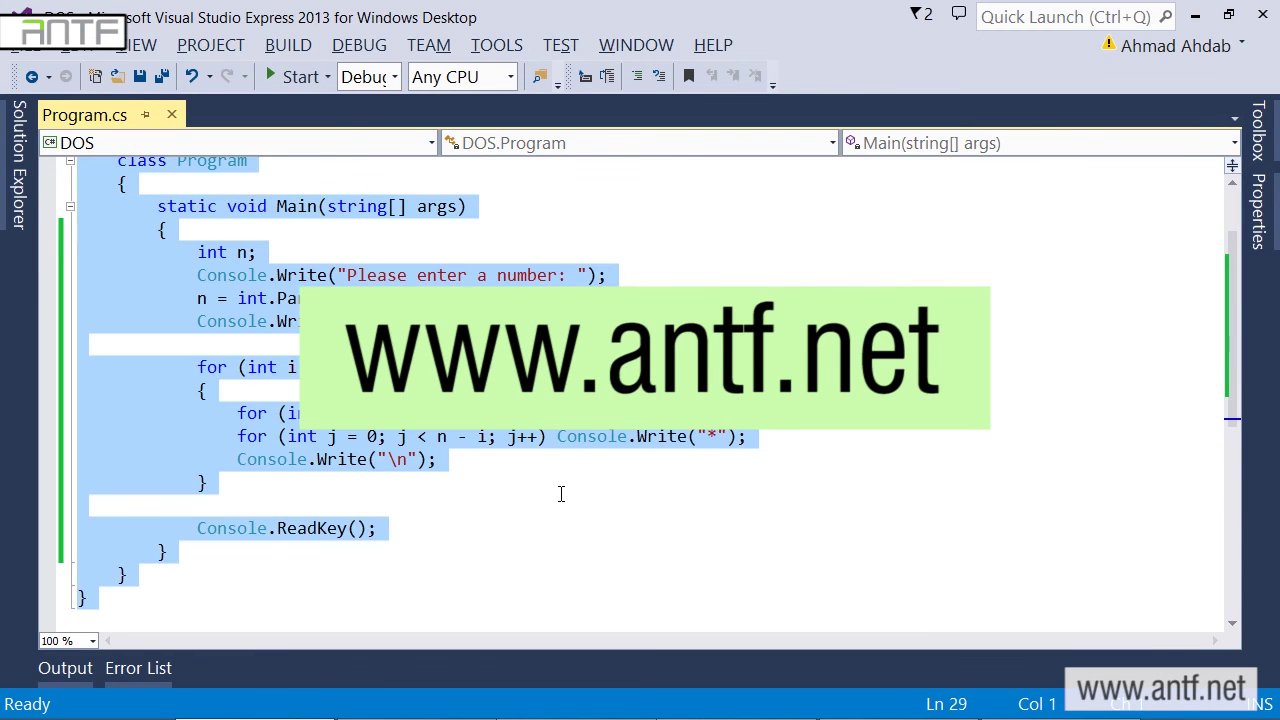
left_click(561, 494)
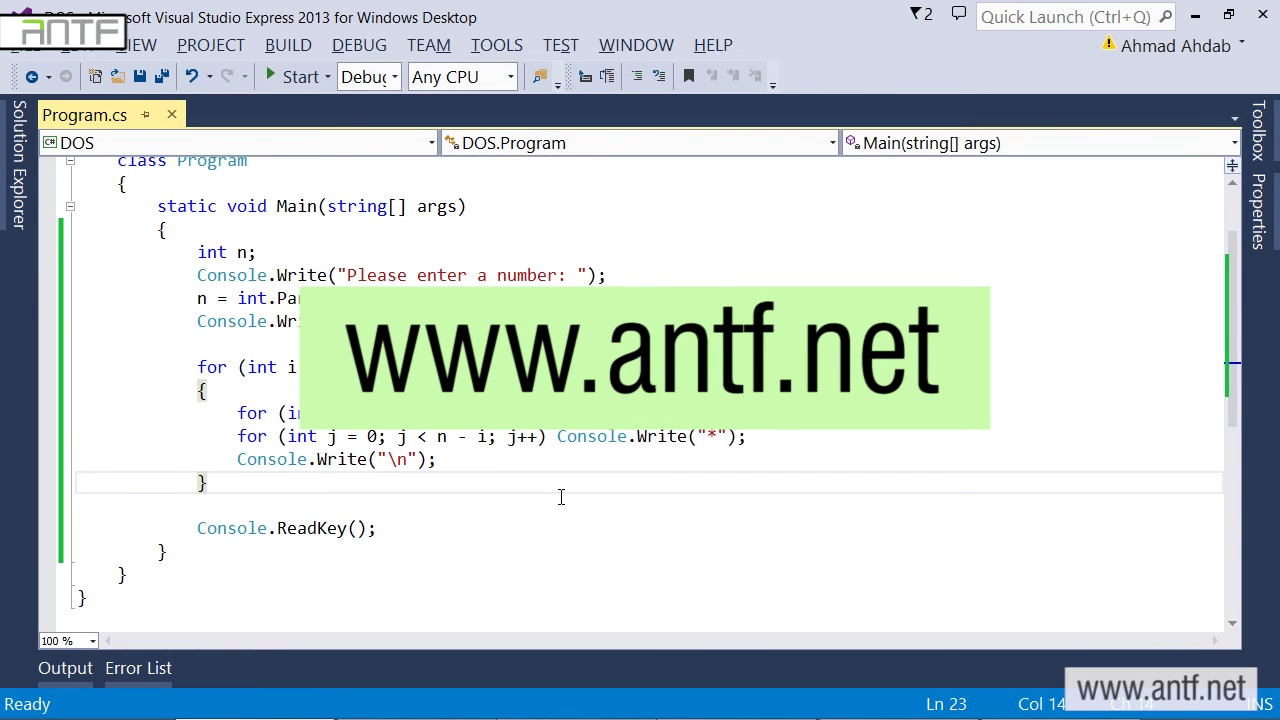